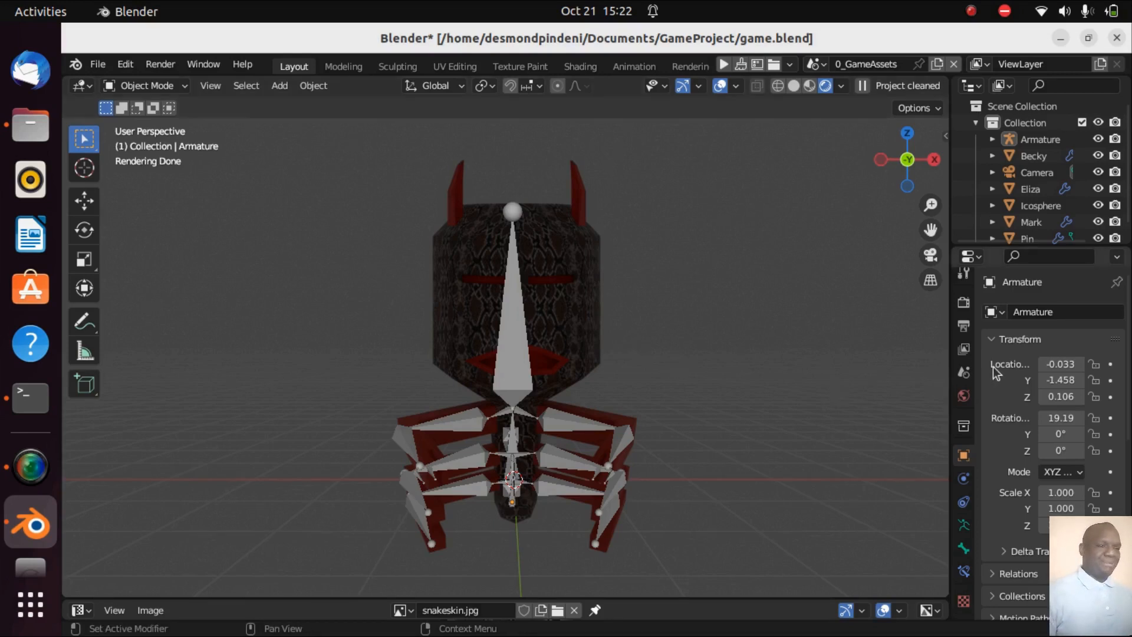
# Step: Widen the properties editor across most of the workspace and display the scene's render settings
pyautogui.moveTo(947, 327); pyautogui.dragTo(189, 344)
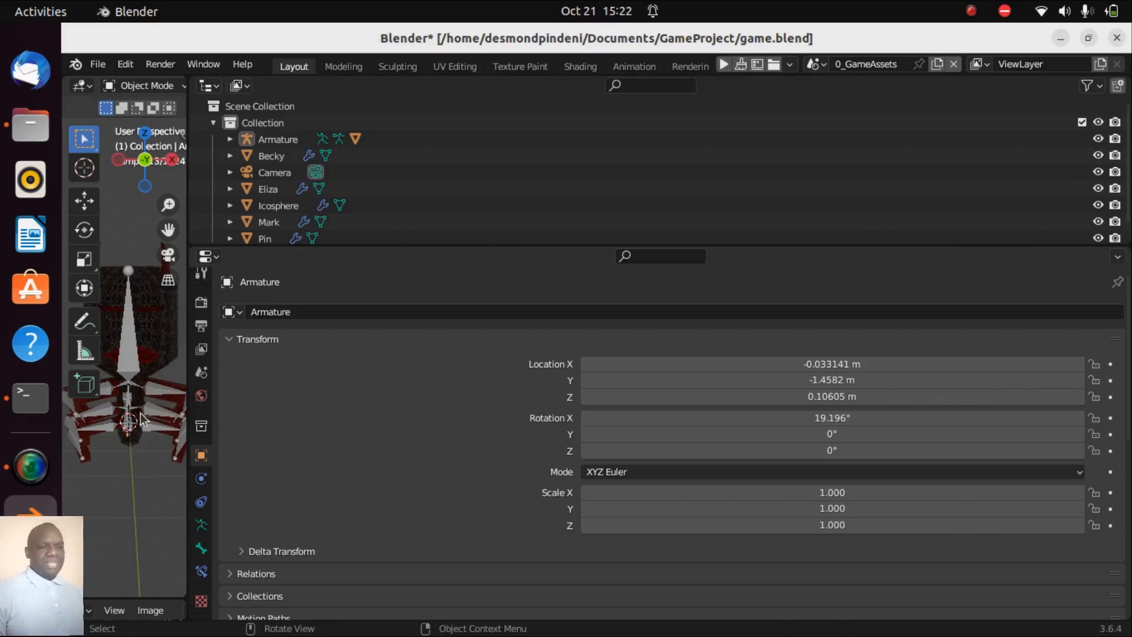
pyautogui.click(202, 304)
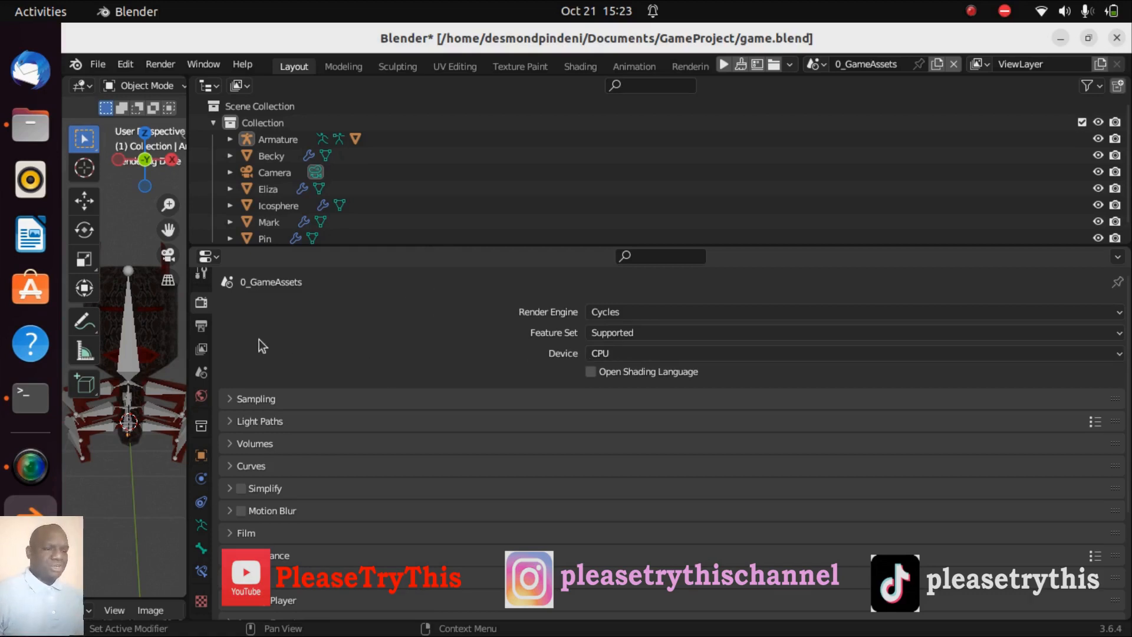
# Step: Examine the Armory Player runtime settings and the Armory Exporter options for project name, code output and data
pyautogui.scroll(-5, 404, 339)
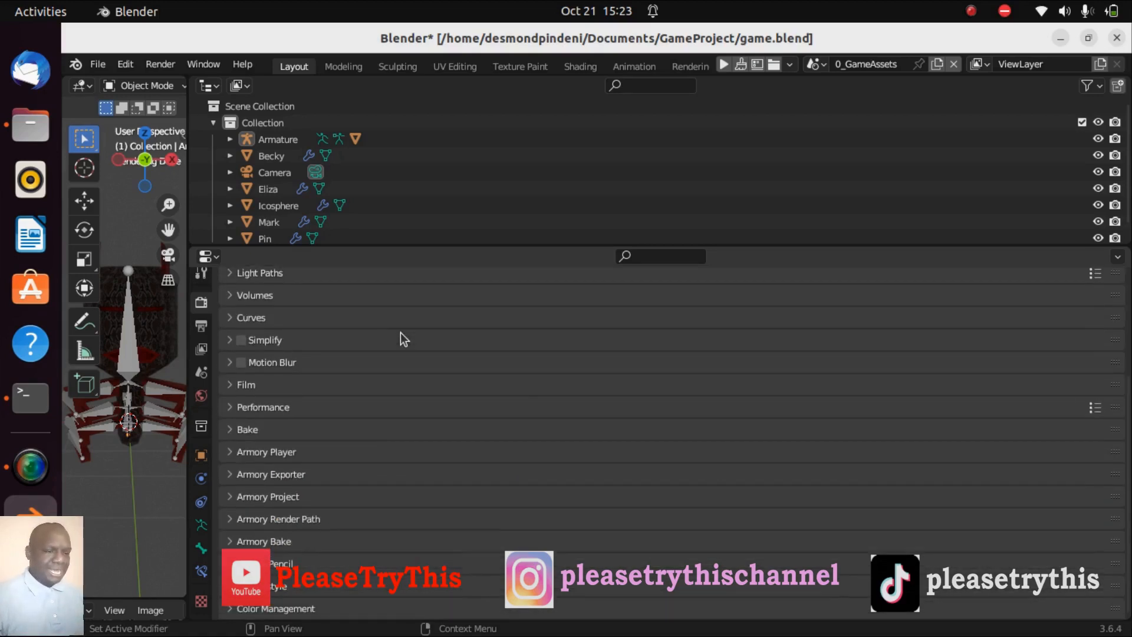
pyautogui.click(232, 450)
pyautogui.scroll(-5, 466, 375)
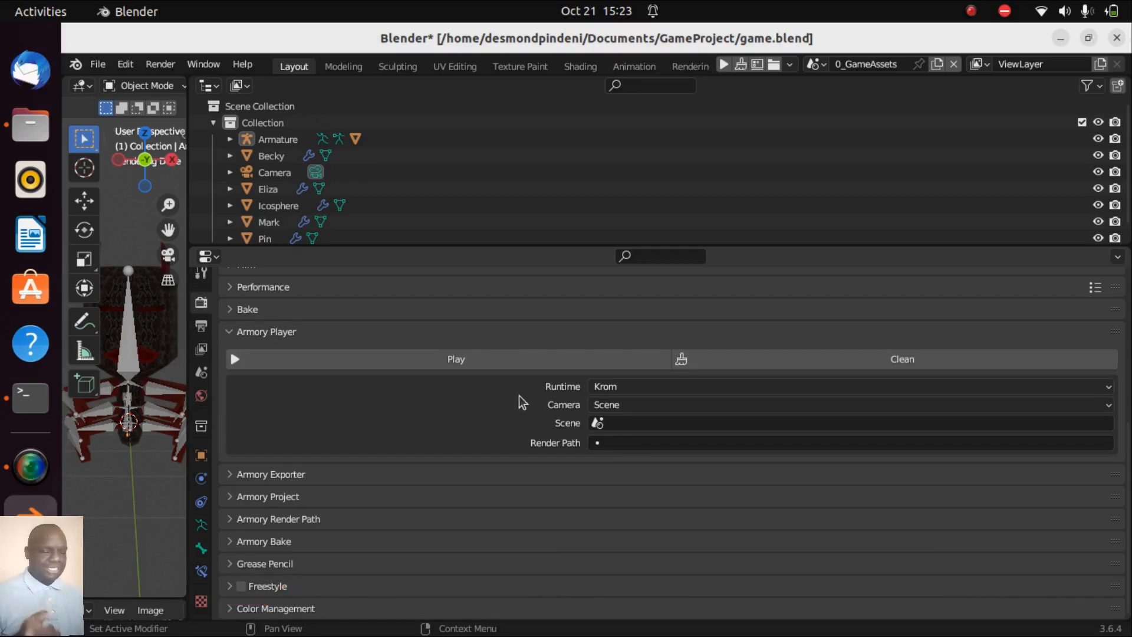
pyautogui.click(228, 333)
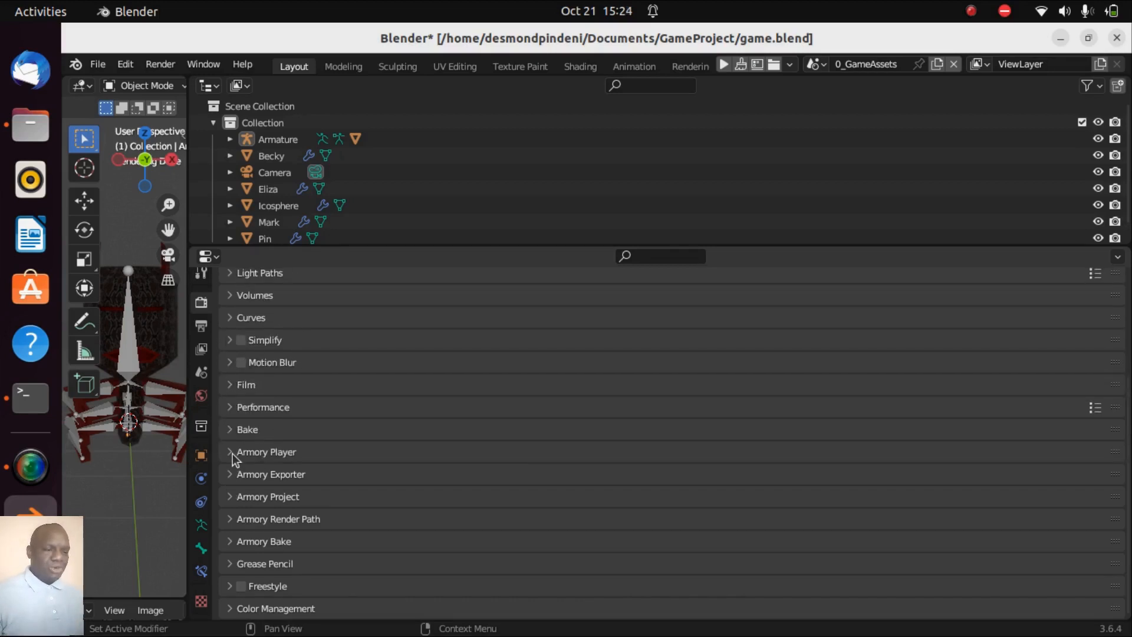
pyautogui.click(231, 478)
pyautogui.scroll(-6, 395, 463)
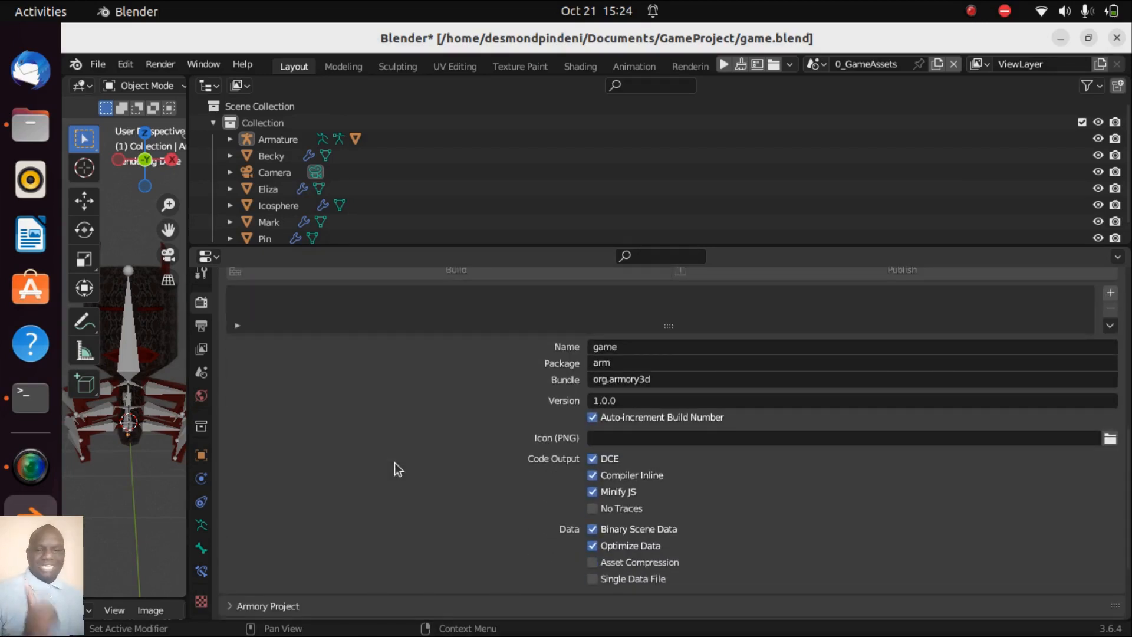
pyautogui.scroll(2, 395, 462)
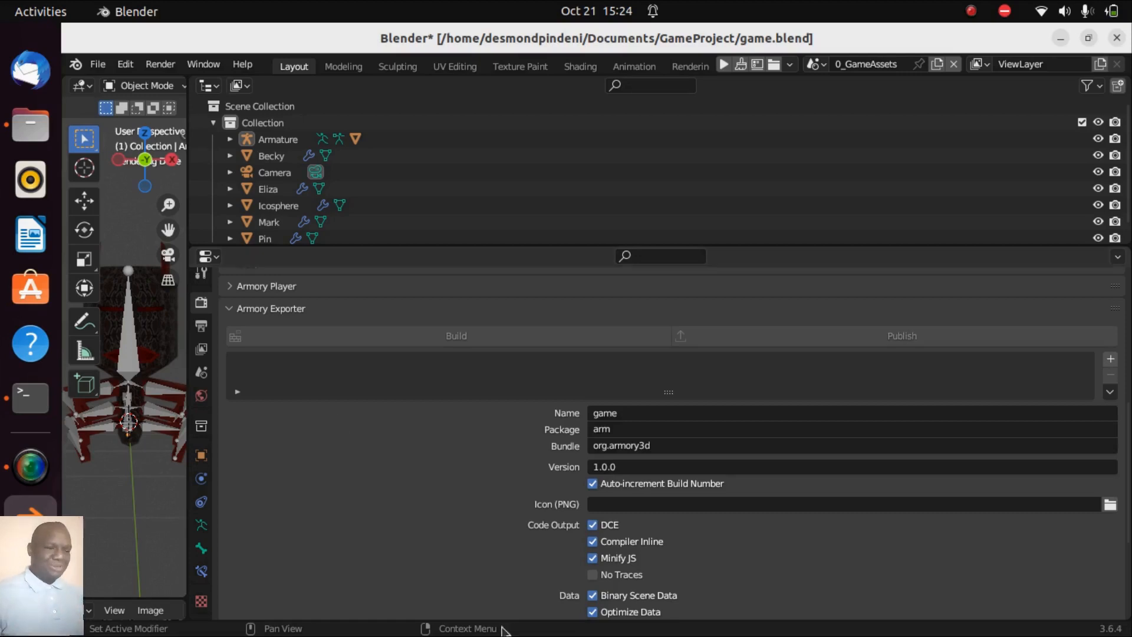
pyautogui.click(230, 313)
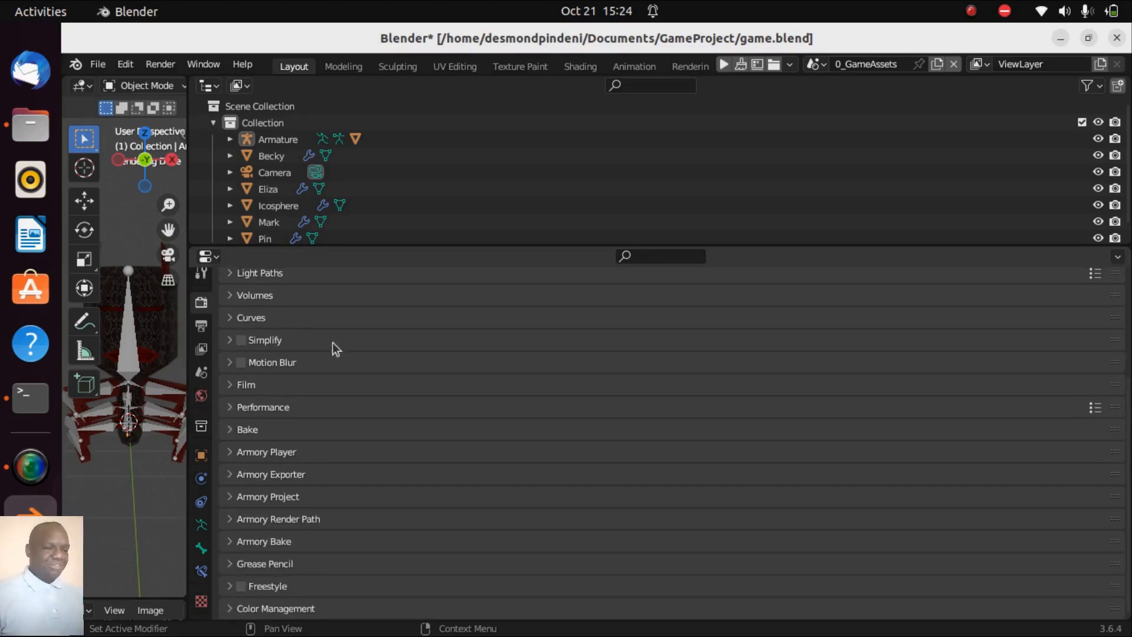
# Step: Expand the Flags of the Armory Project settings and enable the Loading Screen runtime option
pyautogui.click(229, 499)
pyautogui.scroll(-3, 395, 461)
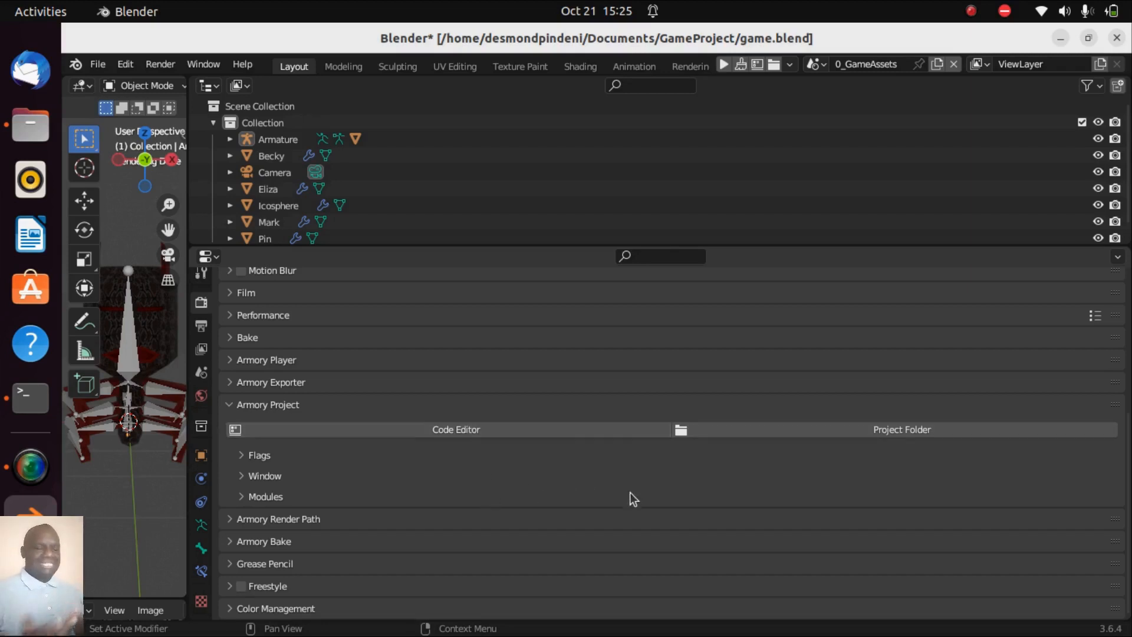
pyautogui.click(247, 458)
pyautogui.scroll(-6, 476, 437)
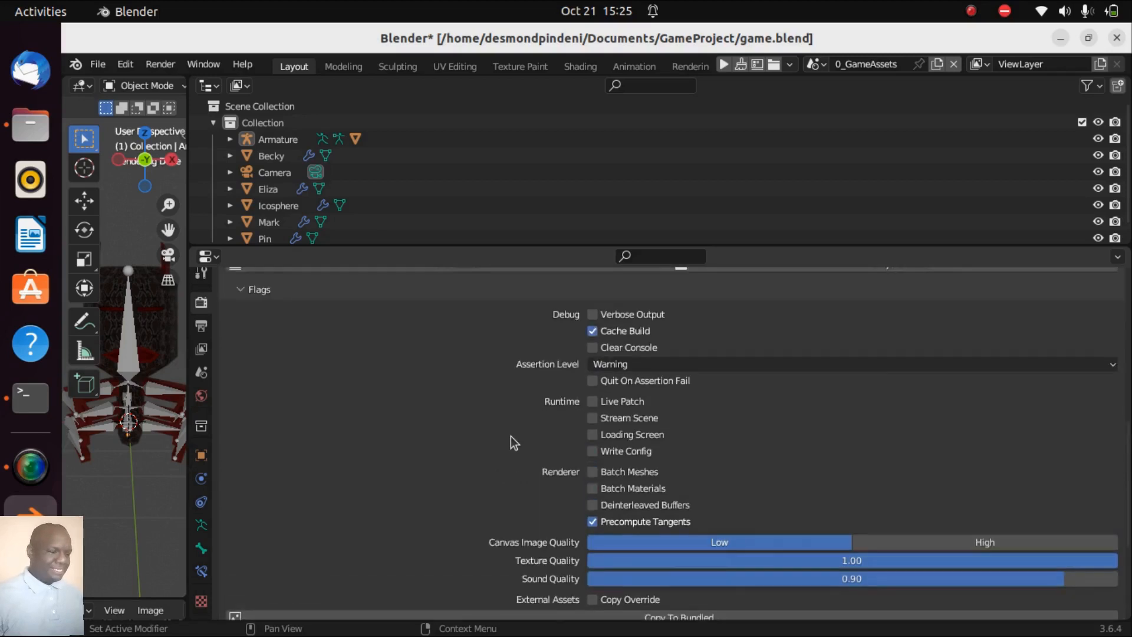
pyautogui.scroll(1, 511, 436)
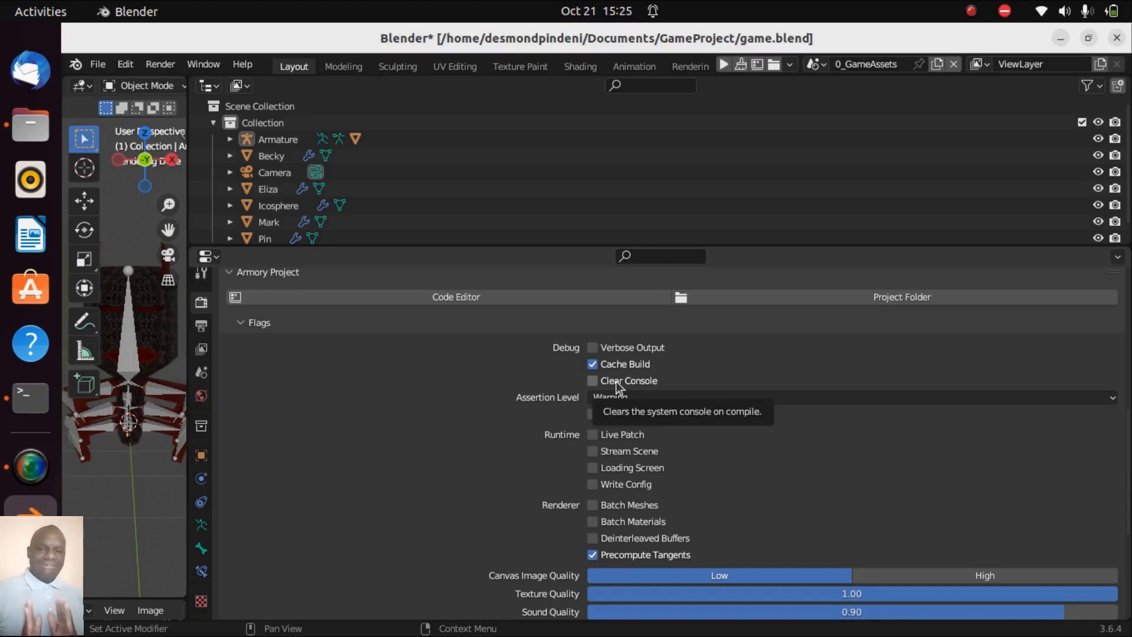
pyautogui.click(680, 380)
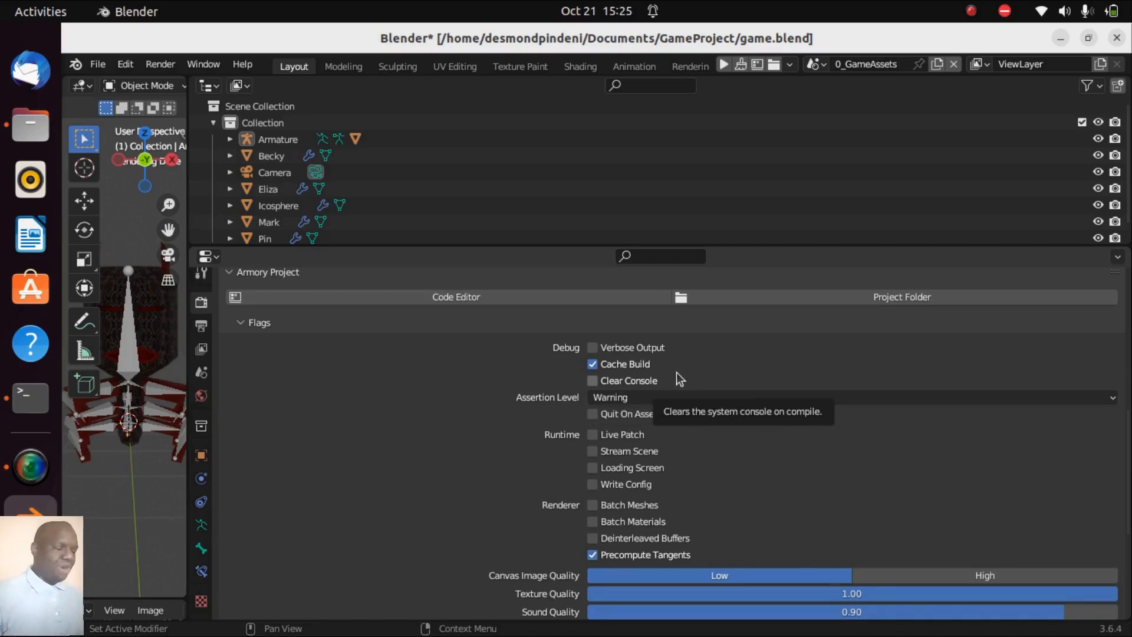
pyautogui.click(716, 378)
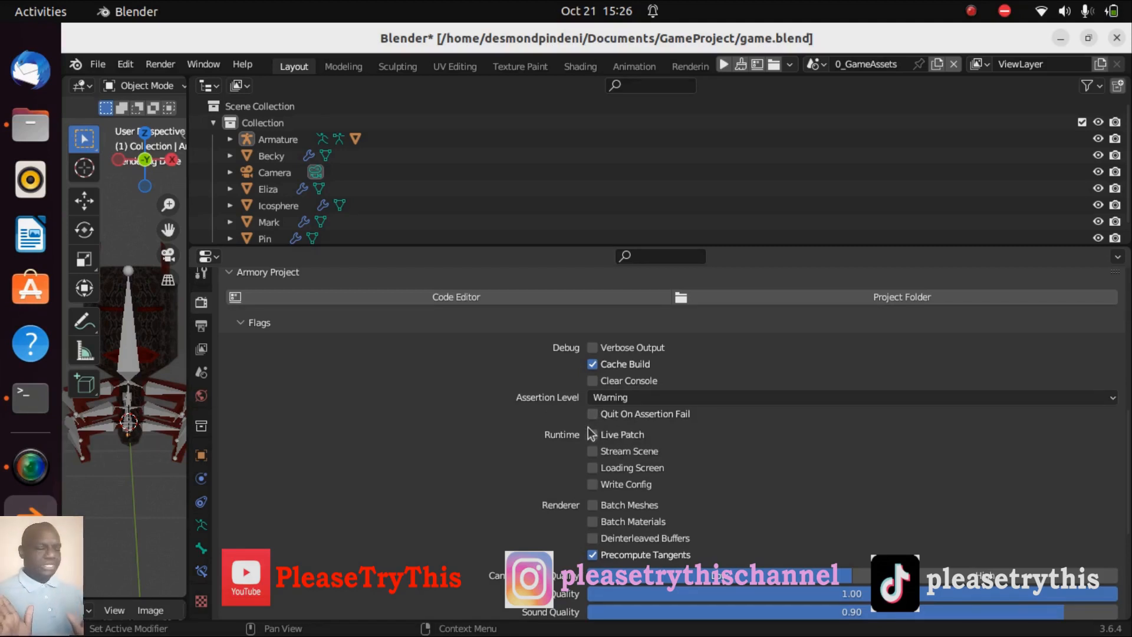
pyautogui.scroll(-3, 658, 422)
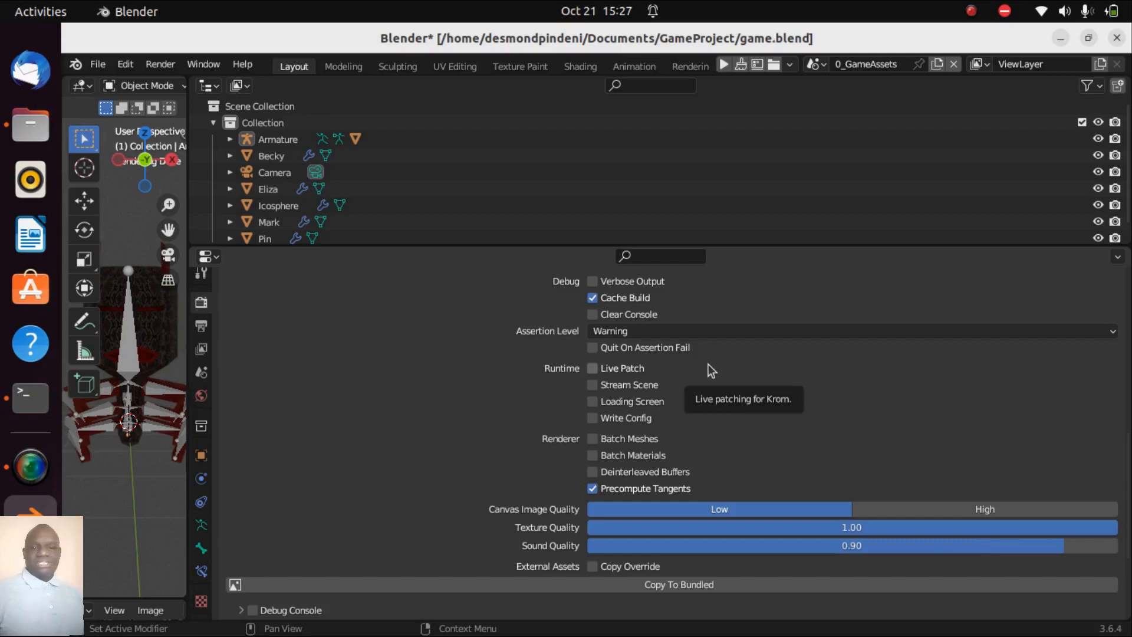
pyautogui.scroll(-2, 672, 364)
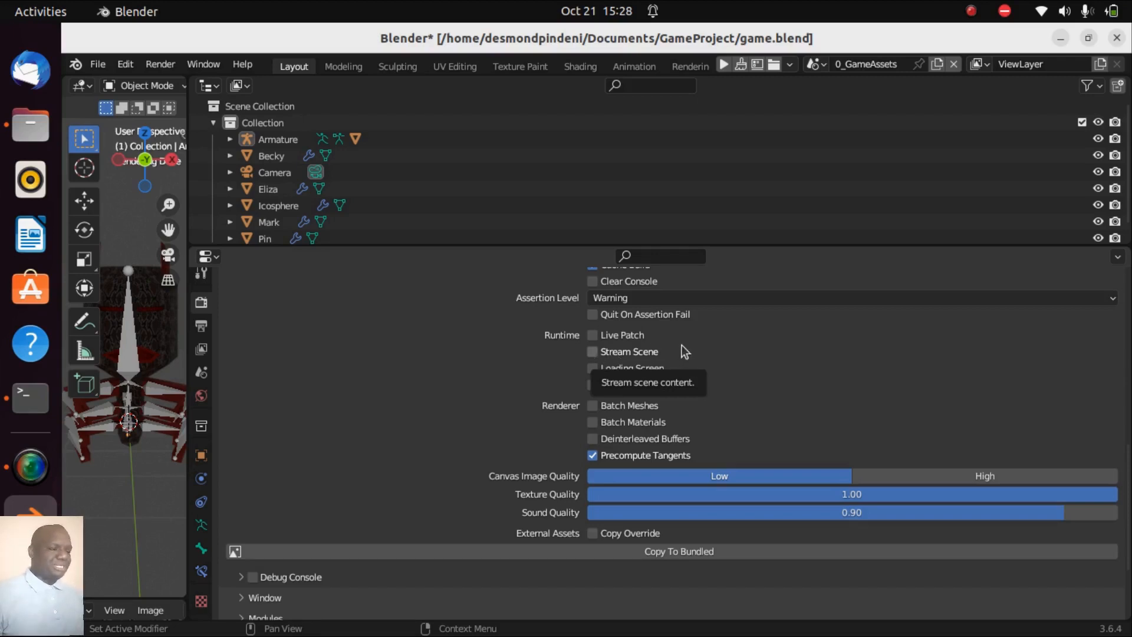
pyautogui.scroll(-1, 687, 361)
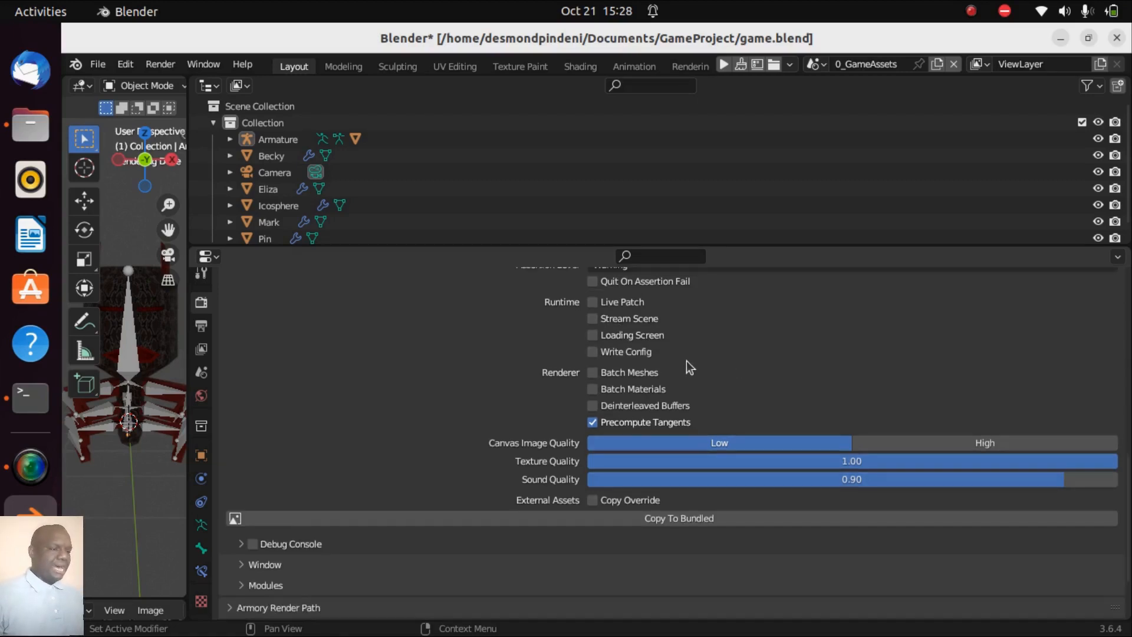
pyautogui.click(593, 335)
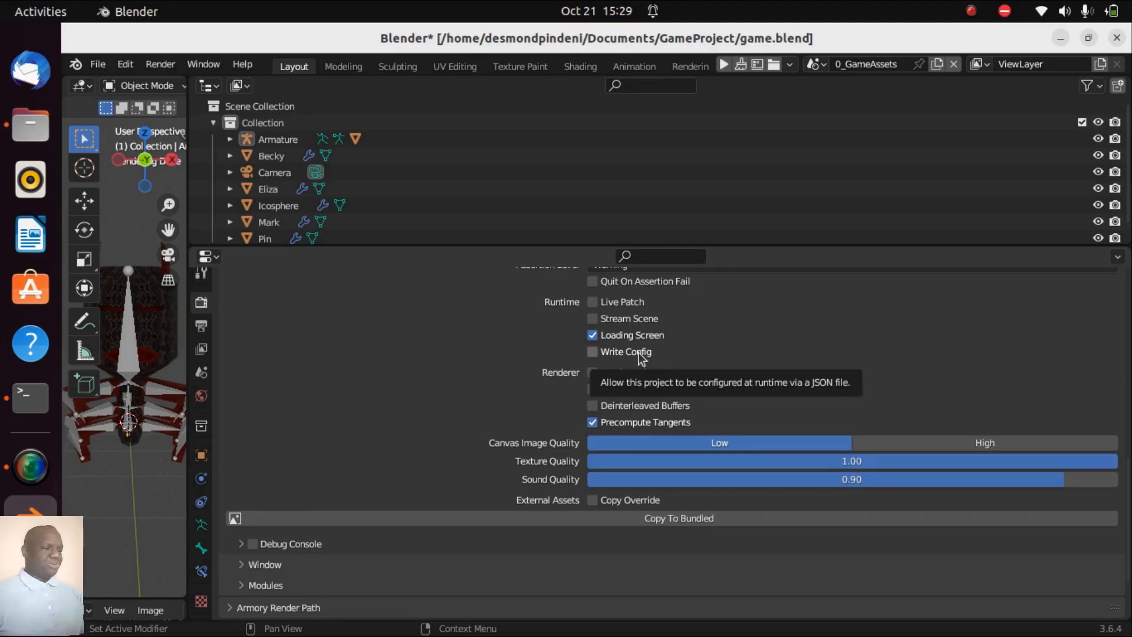
# Step: Enable Batch Meshes and Batch Materials for the renderer, and Copy Override for external assets
pyautogui.scroll(-1, 584, 349)
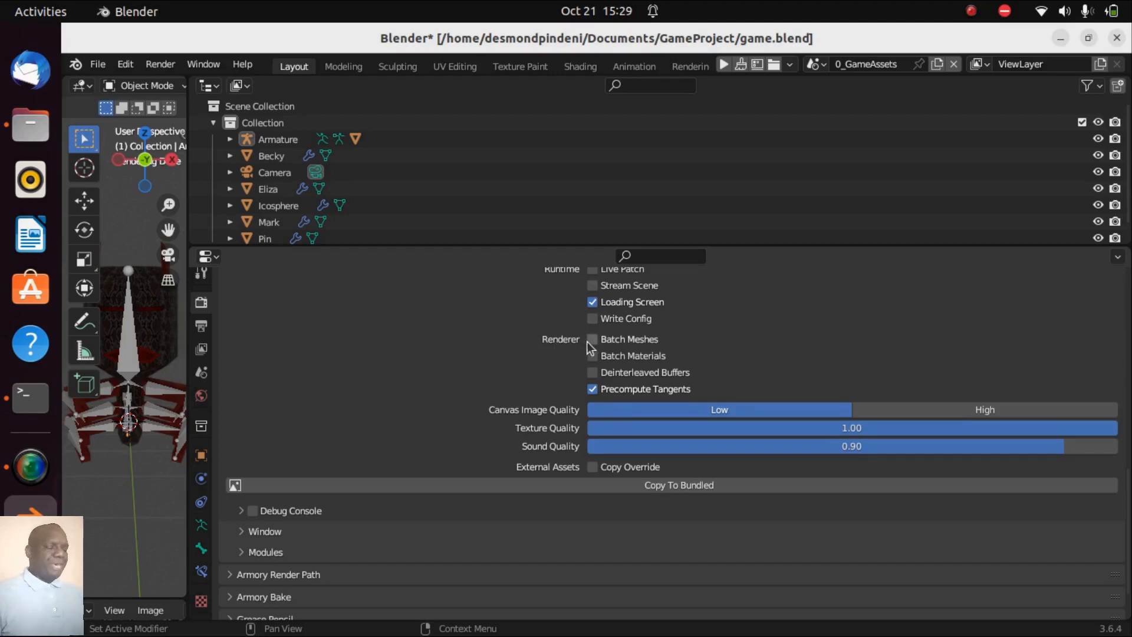
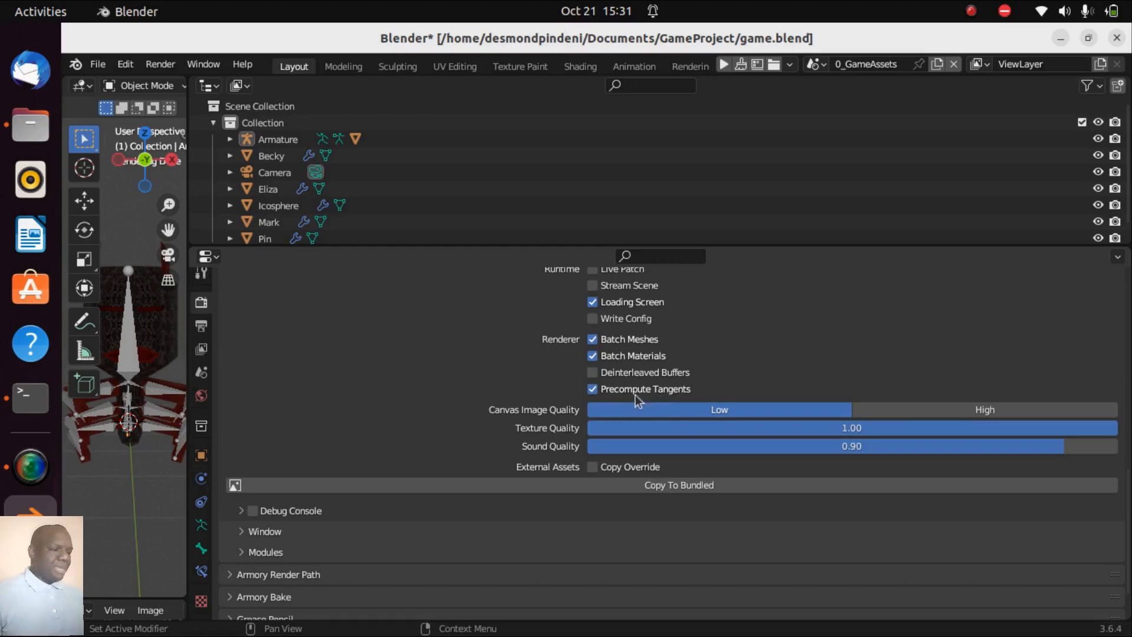
pyautogui.scroll(-2, 684, 362)
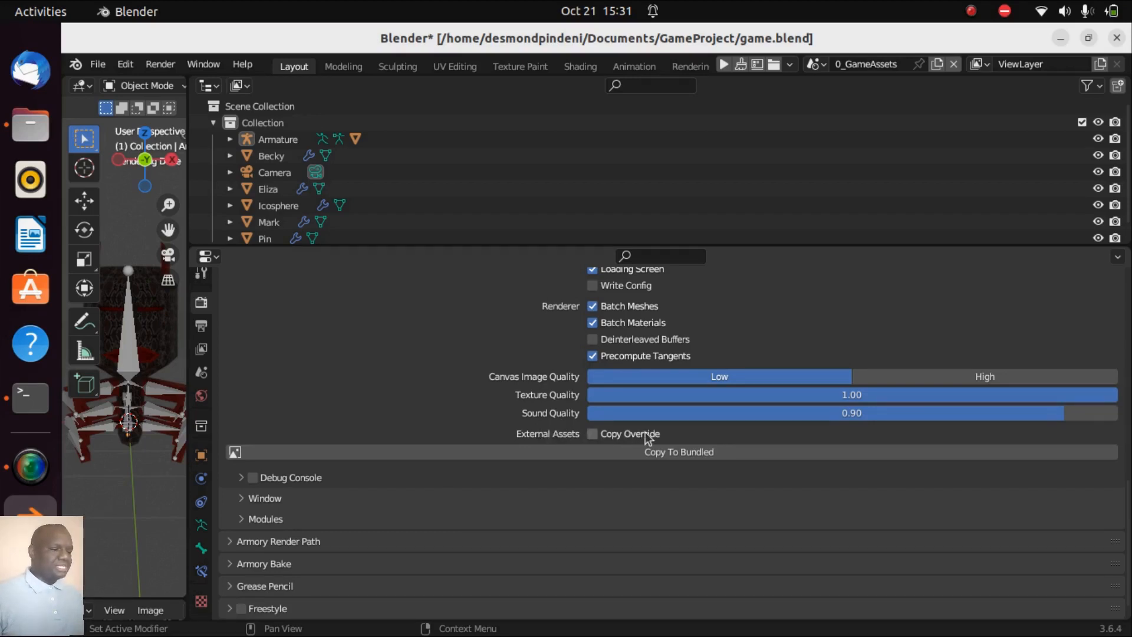
pyautogui.click(594, 434)
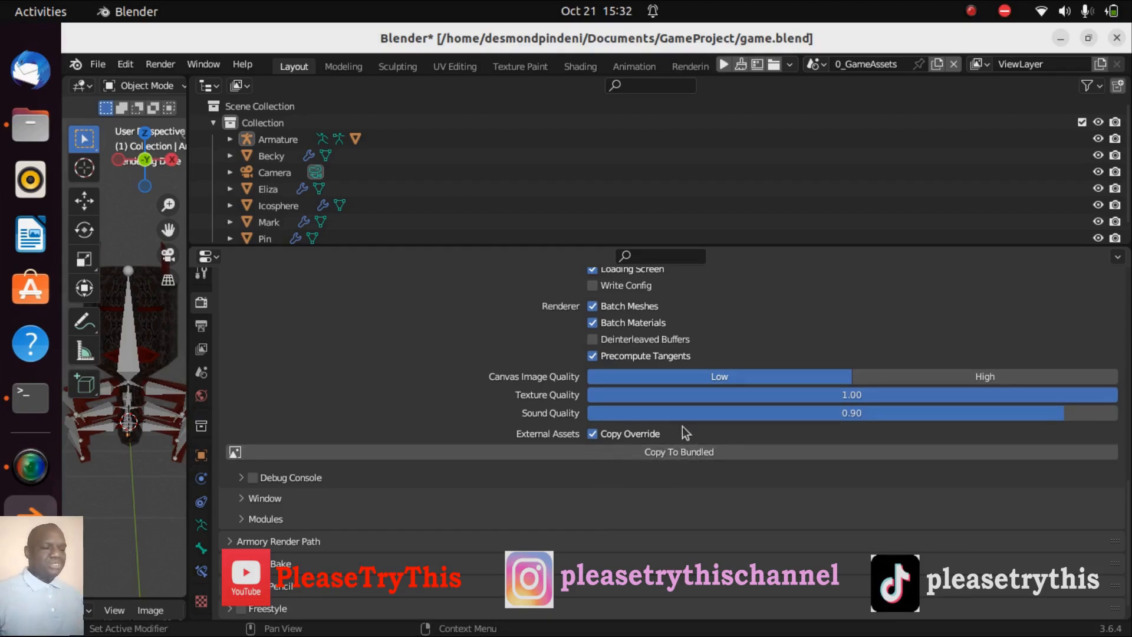
# Step: Enable the Armory project's Debug Console and inspect its position, scale and visibility options
pyautogui.scroll(-1, 682, 427)
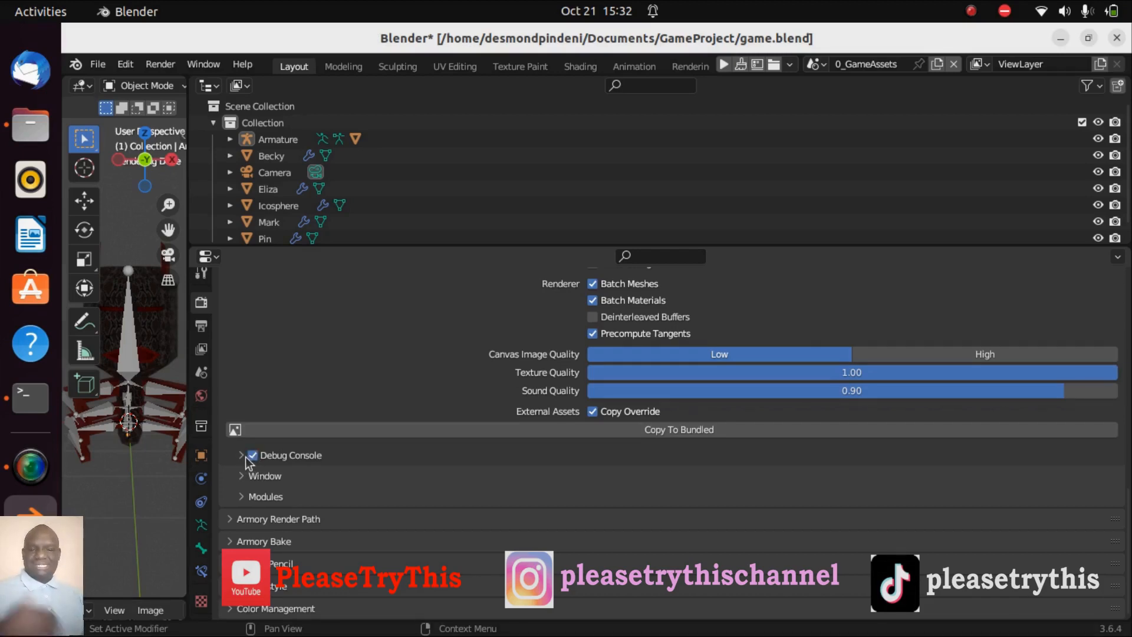
pyautogui.click(241, 455)
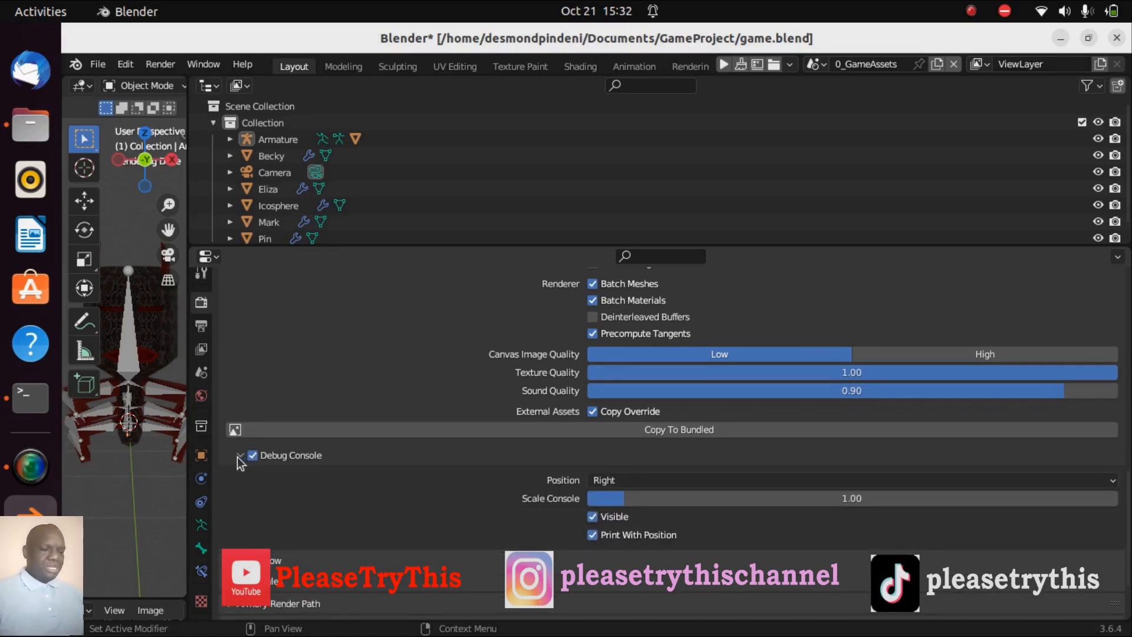
pyautogui.scroll(-3, 447, 505)
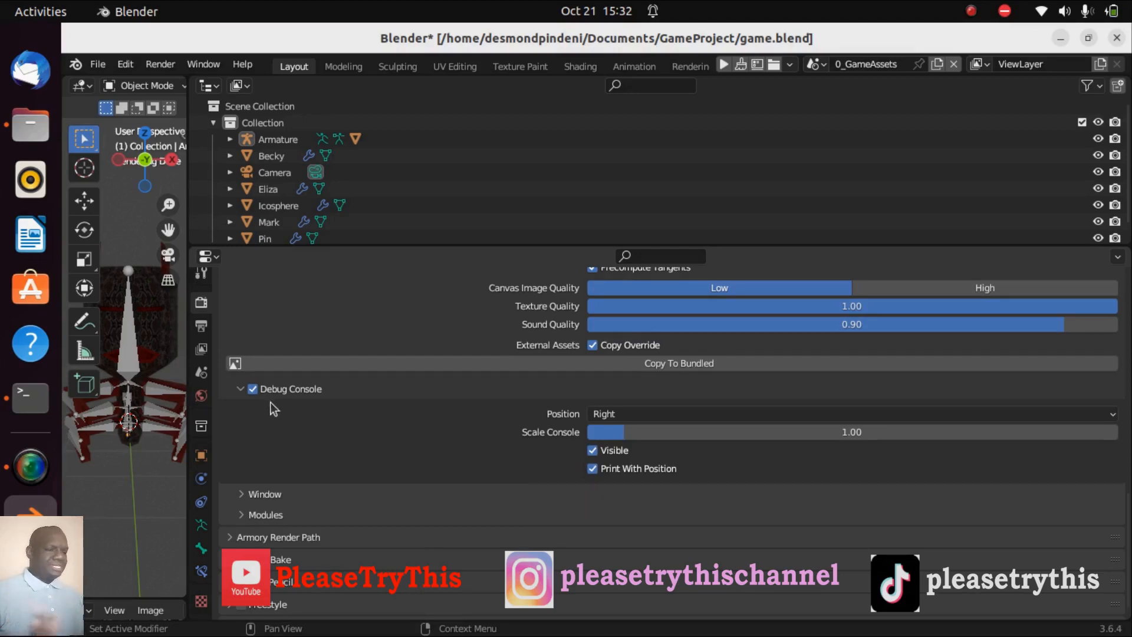
pyautogui.click(238, 389)
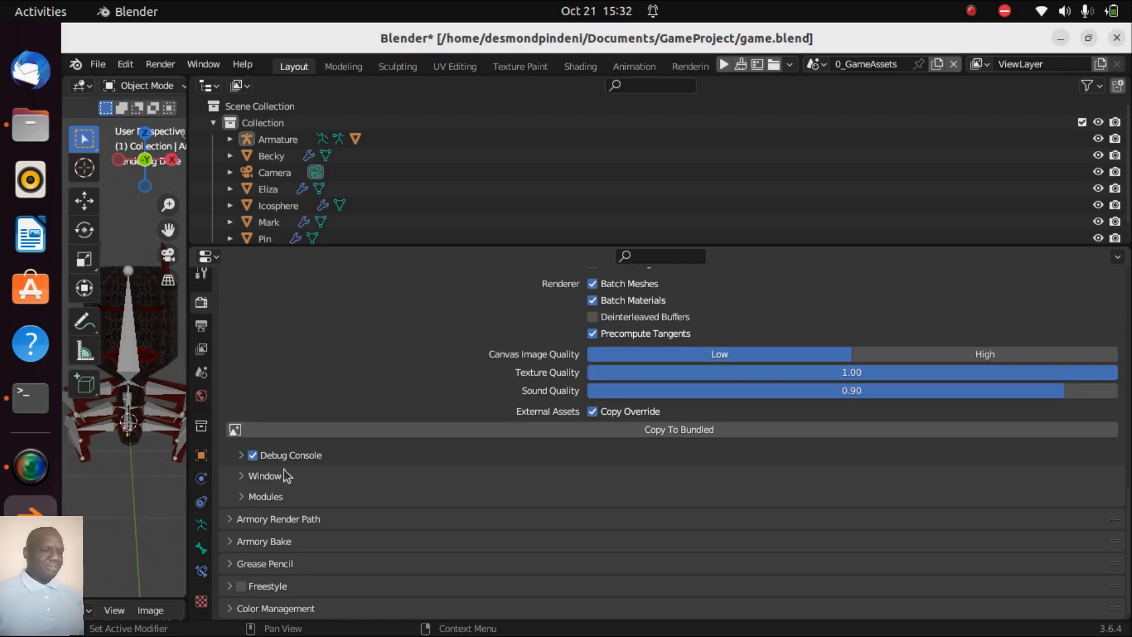
# Step: Set the window mode of the Armory project to Fullscreen
pyautogui.click(244, 476)
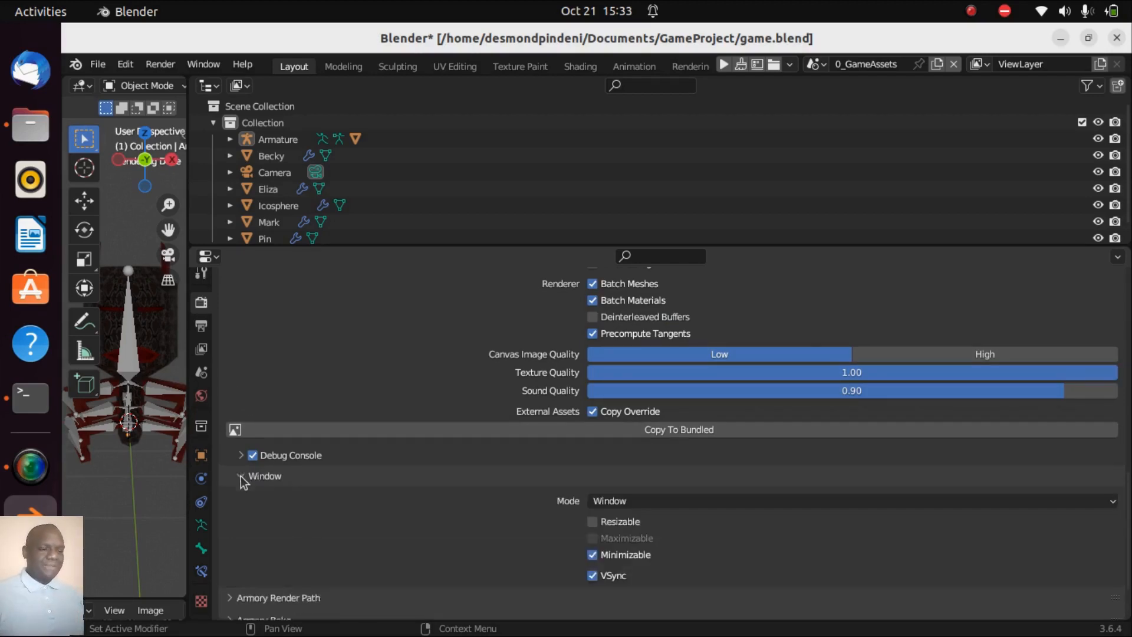
pyautogui.scroll(-4, 515, 424)
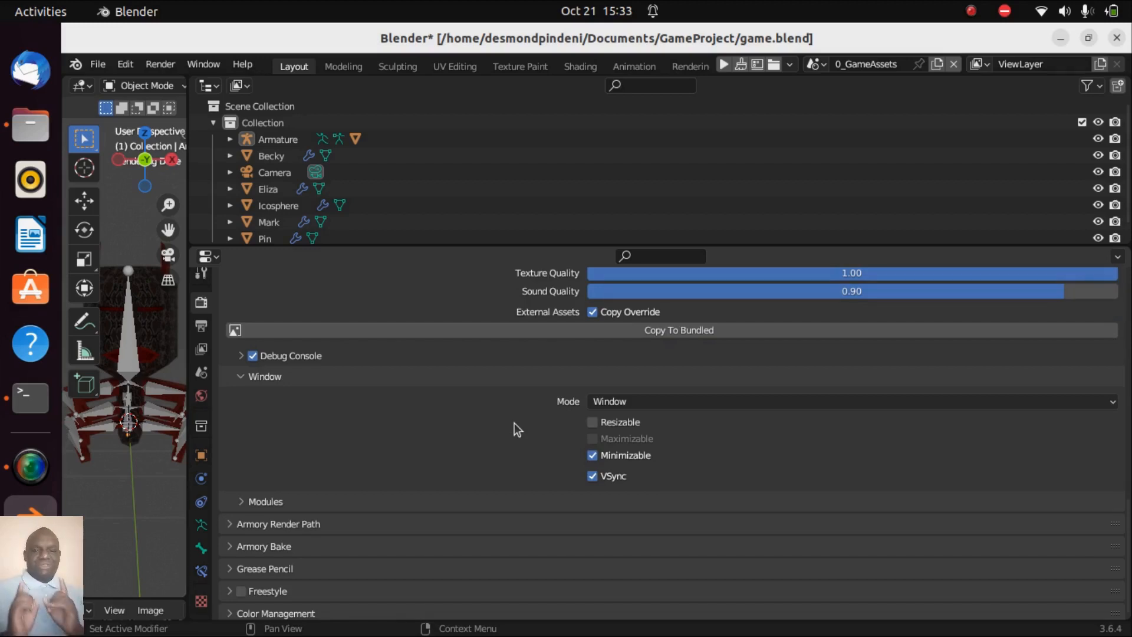
pyautogui.click(977, 405)
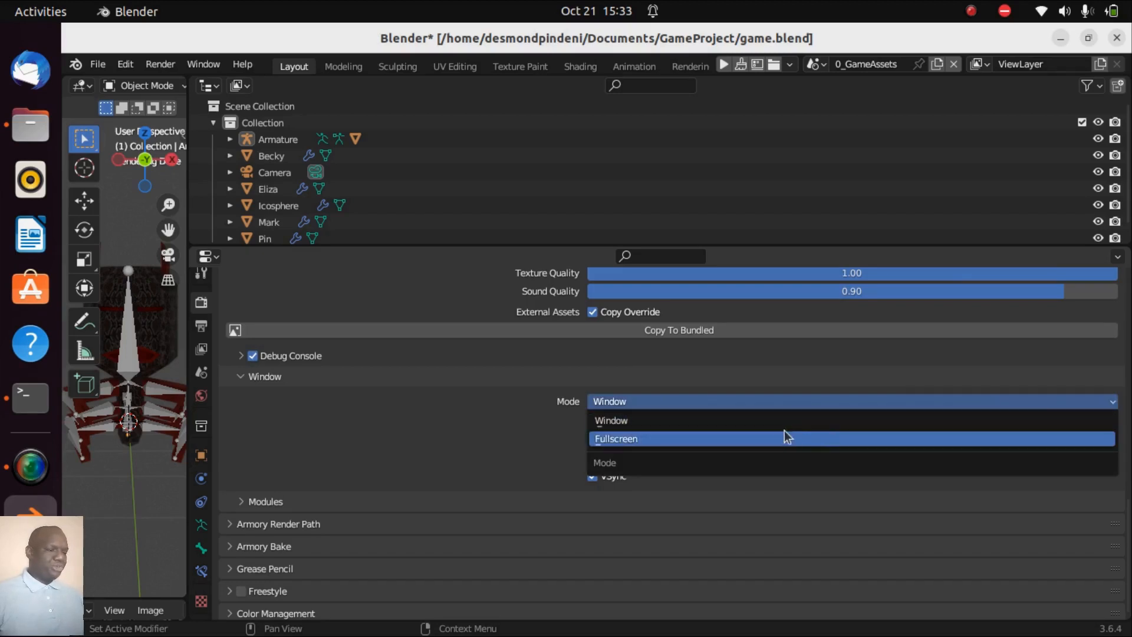
pyautogui.click(784, 440)
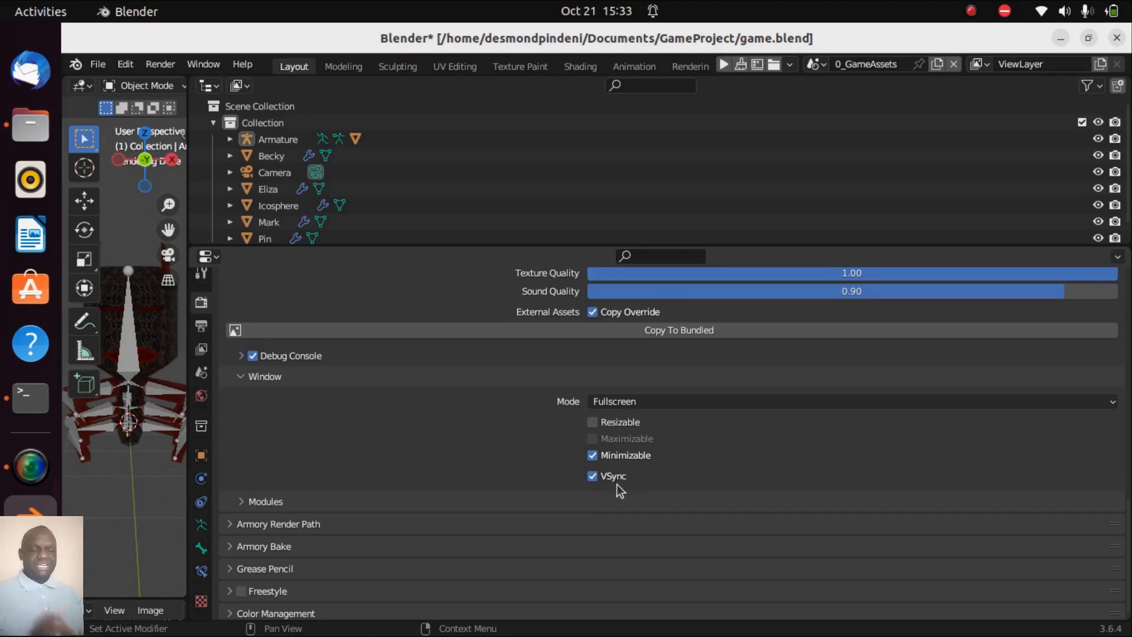
pyautogui.click(240, 375)
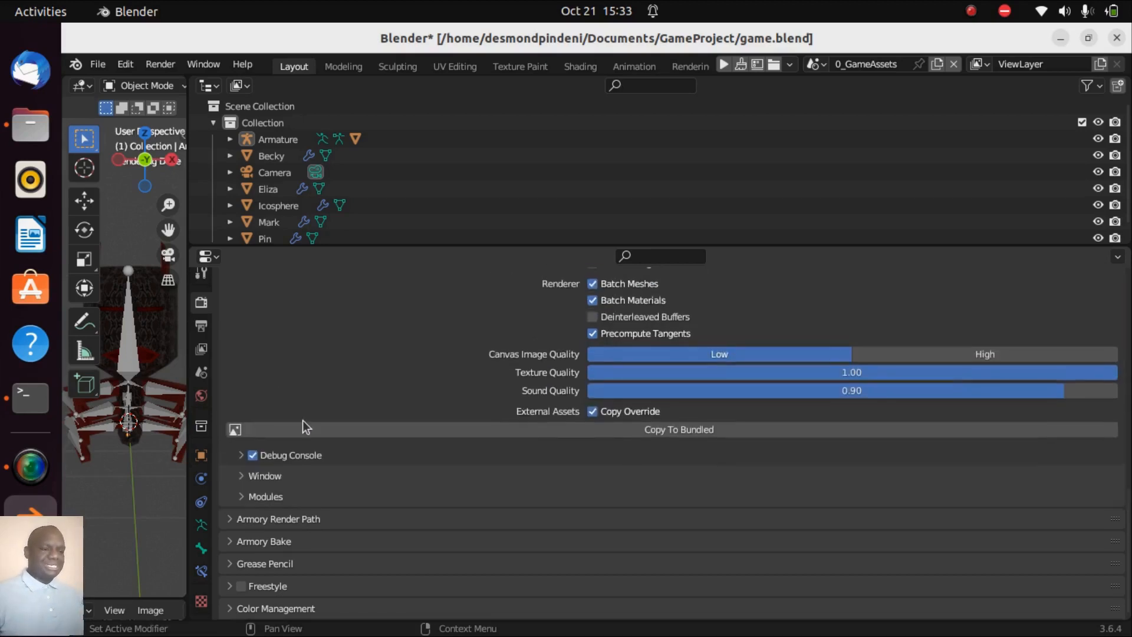
# Step: Examine the Armory project's Modules settings for audio, physics, navigation and networking, and review the project flags
pyautogui.click(252, 503)
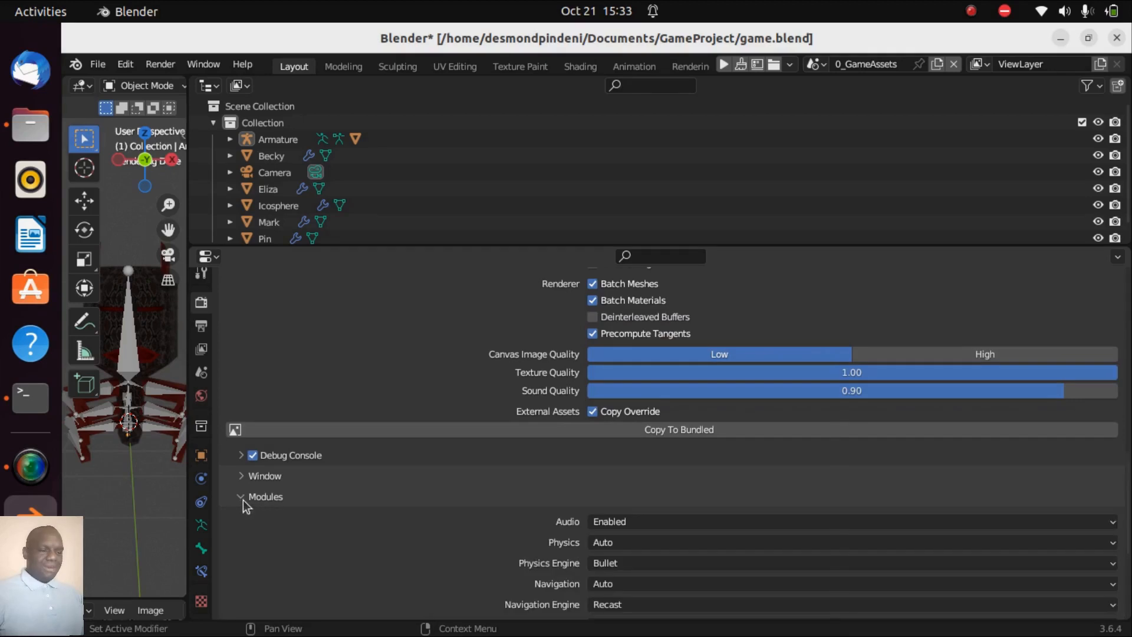
pyautogui.scroll(-6, 344, 507)
pyautogui.scroll(1, 345, 508)
pyautogui.scroll(4, 347, 513)
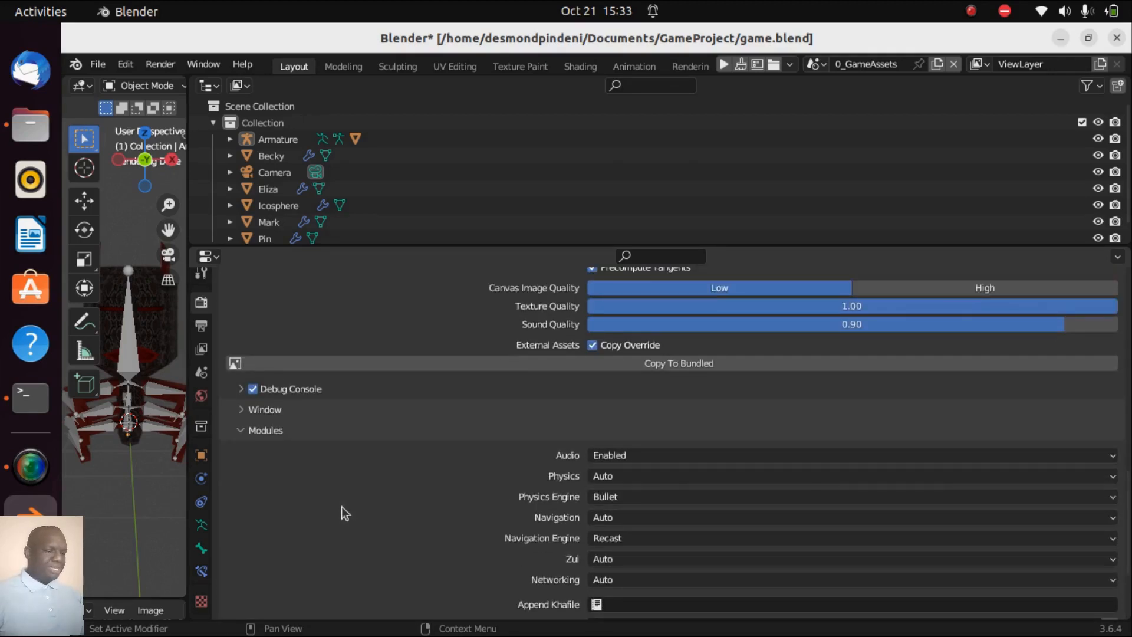
pyautogui.click(242, 434)
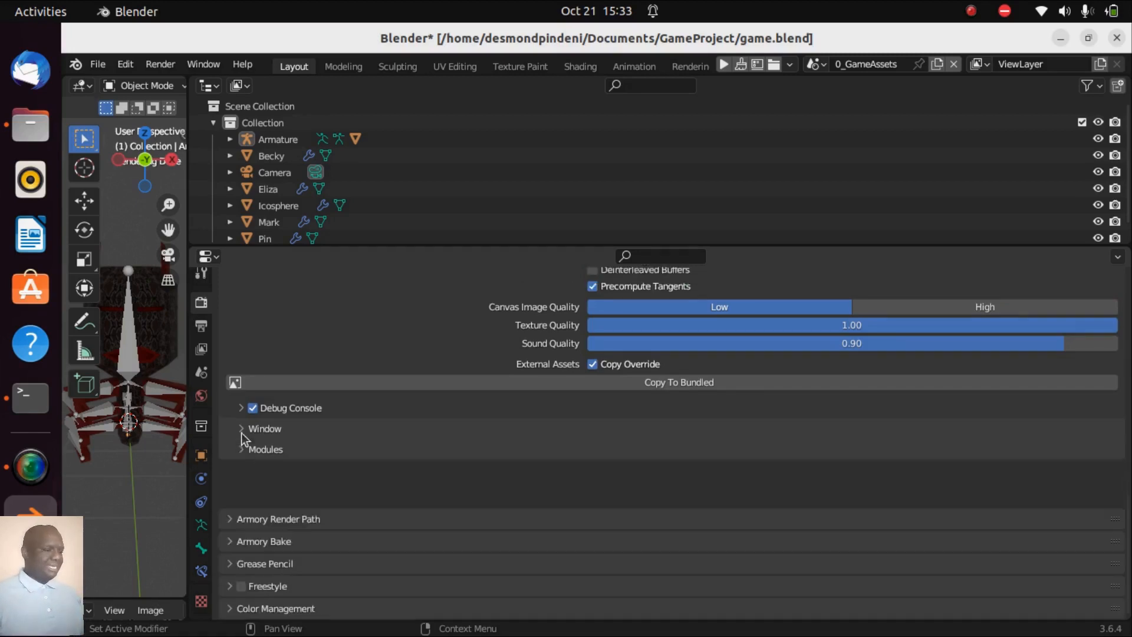
pyautogui.scroll(7, 424, 449)
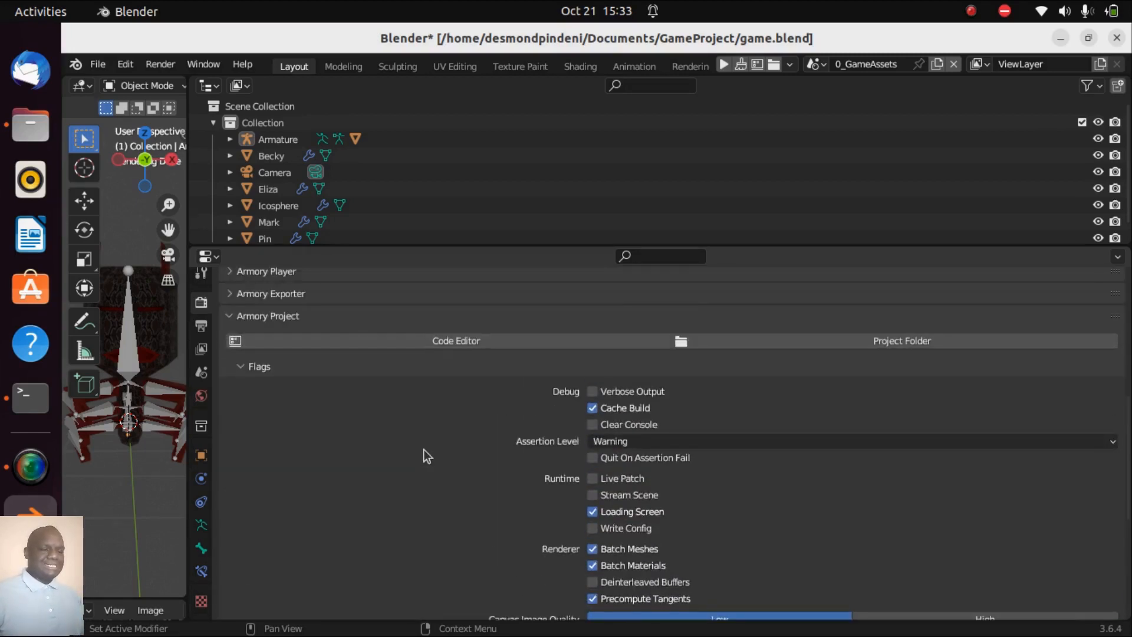
pyautogui.scroll(-7, 423, 449)
pyautogui.scroll(7, 423, 449)
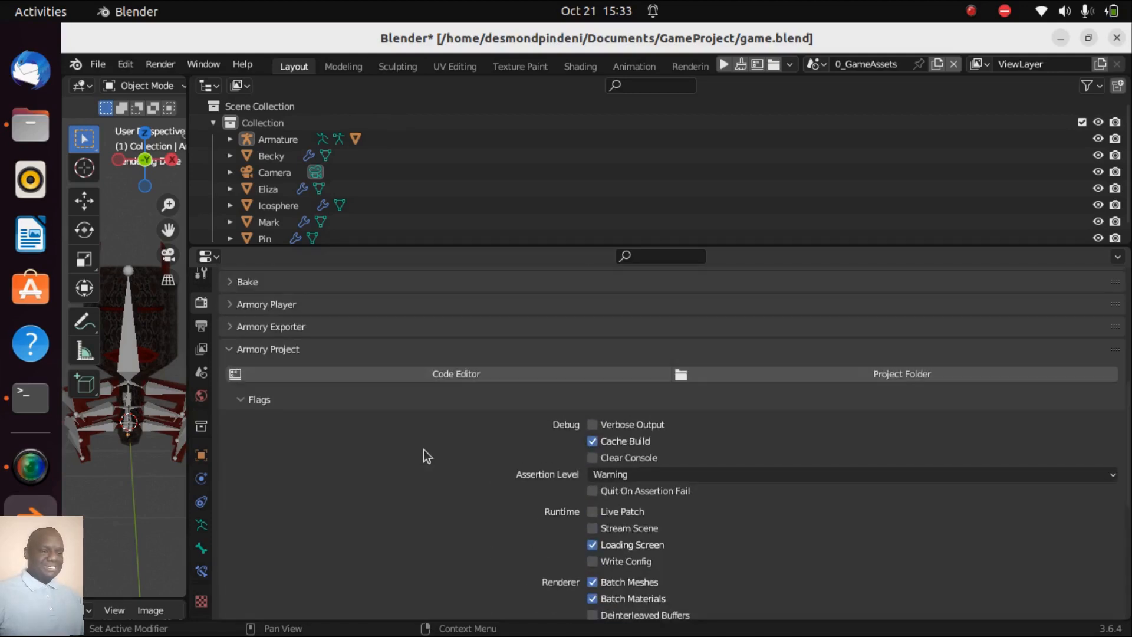
# Step: Remove the Desktop preset from the Armory Render Path and add a 2D/Baked preset in its place
pyautogui.click(229, 349)
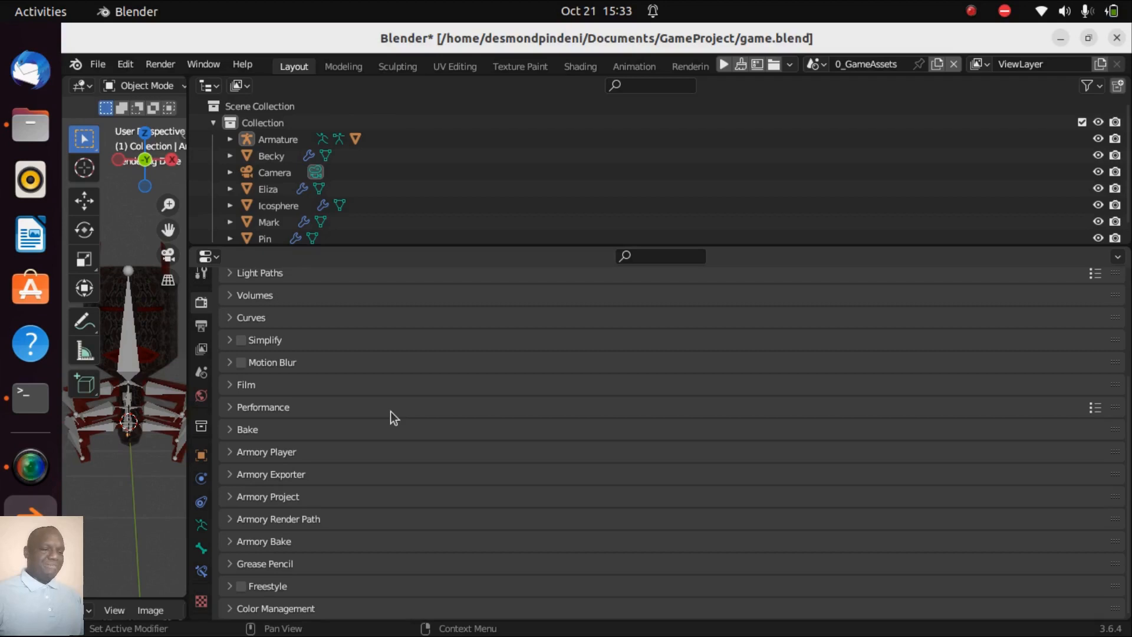
pyautogui.click(229, 519)
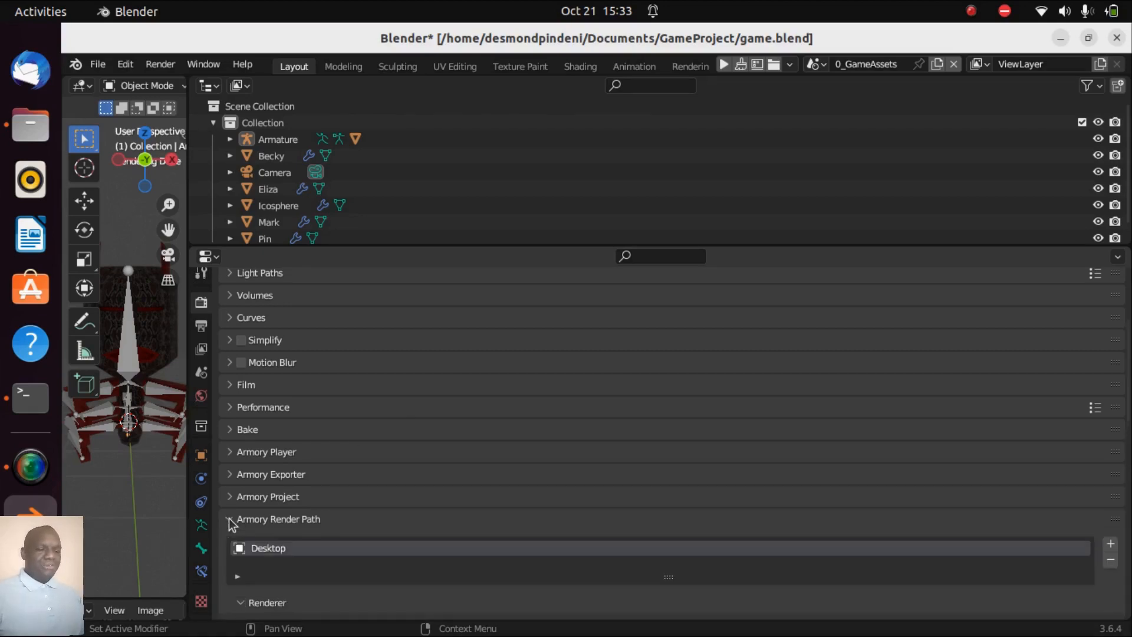
pyautogui.scroll(-1, 470, 470)
pyautogui.scroll(-5, 468, 465)
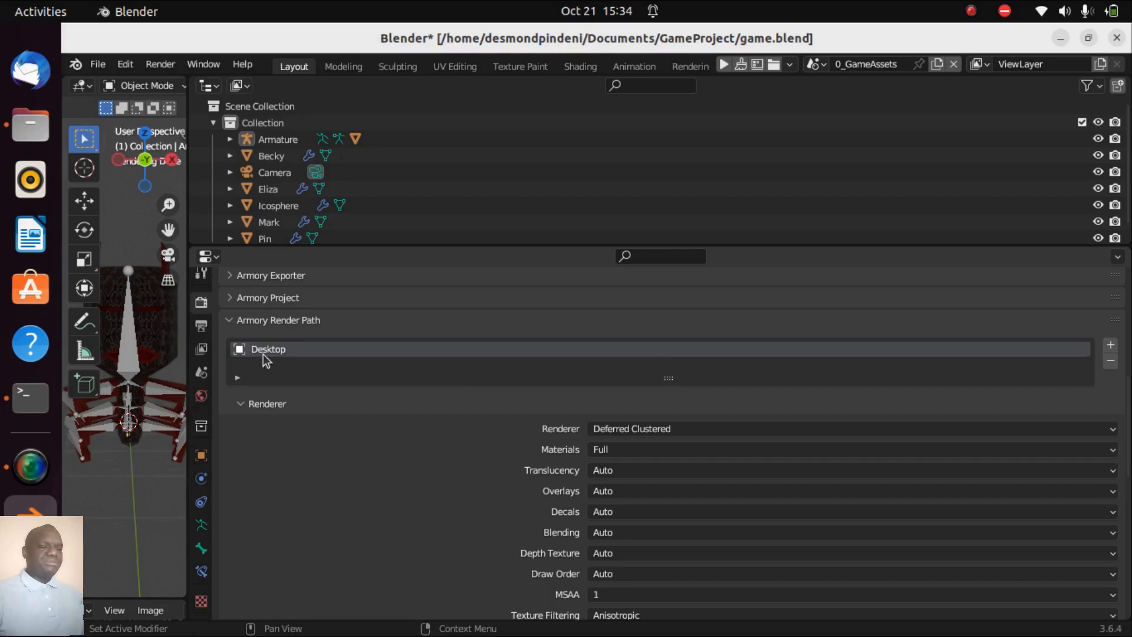
pyautogui.click(1112, 364)
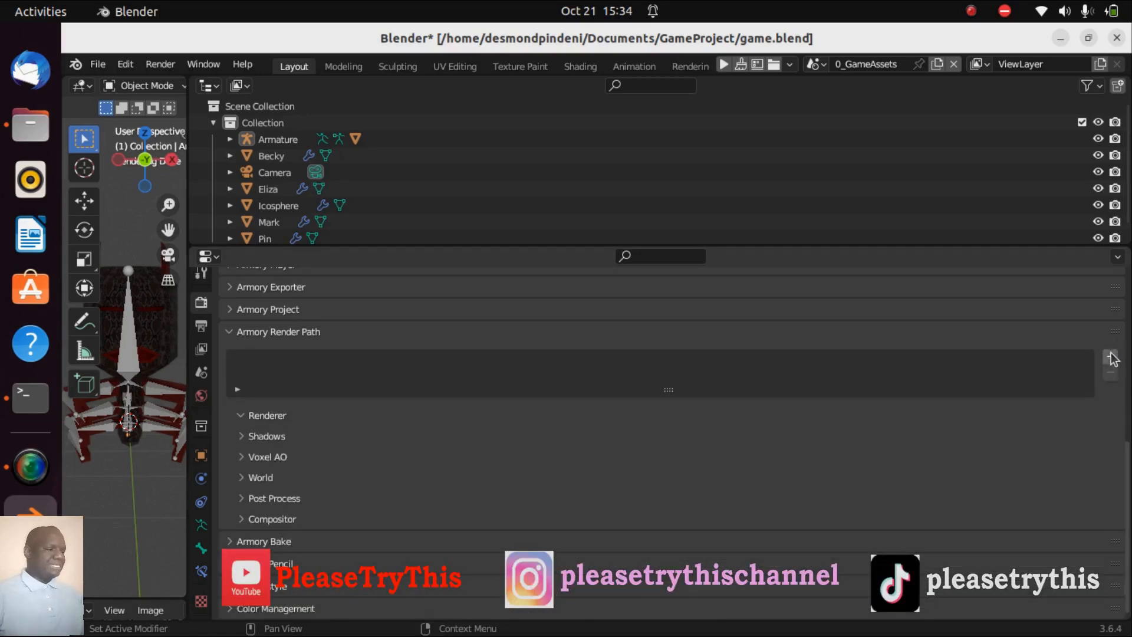
pyautogui.click(1111, 358)
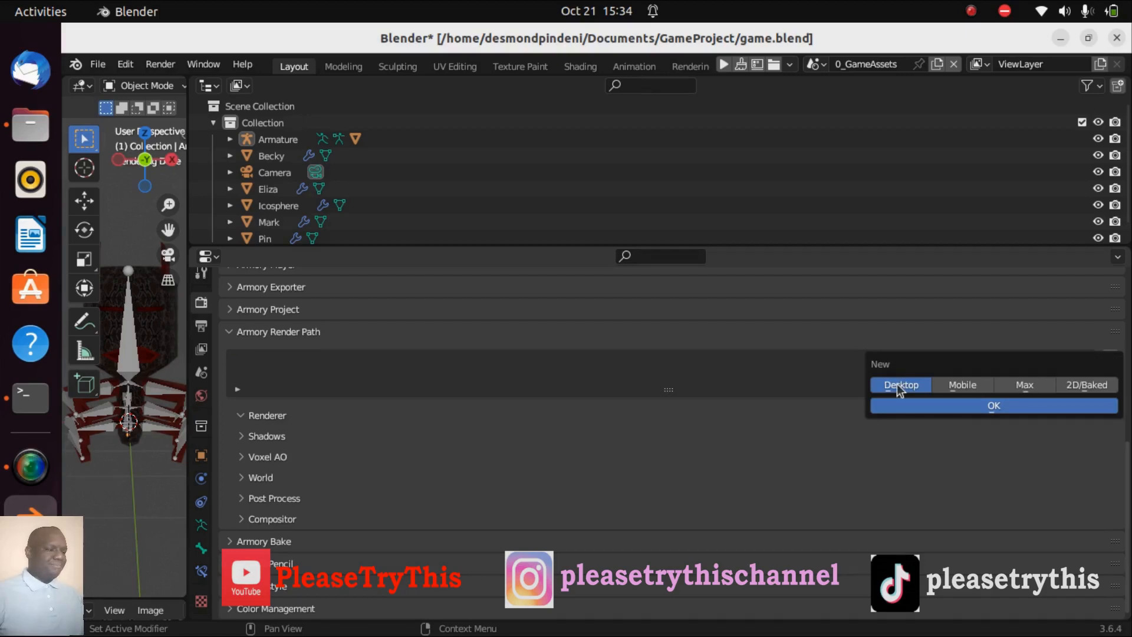
pyautogui.click(1084, 386)
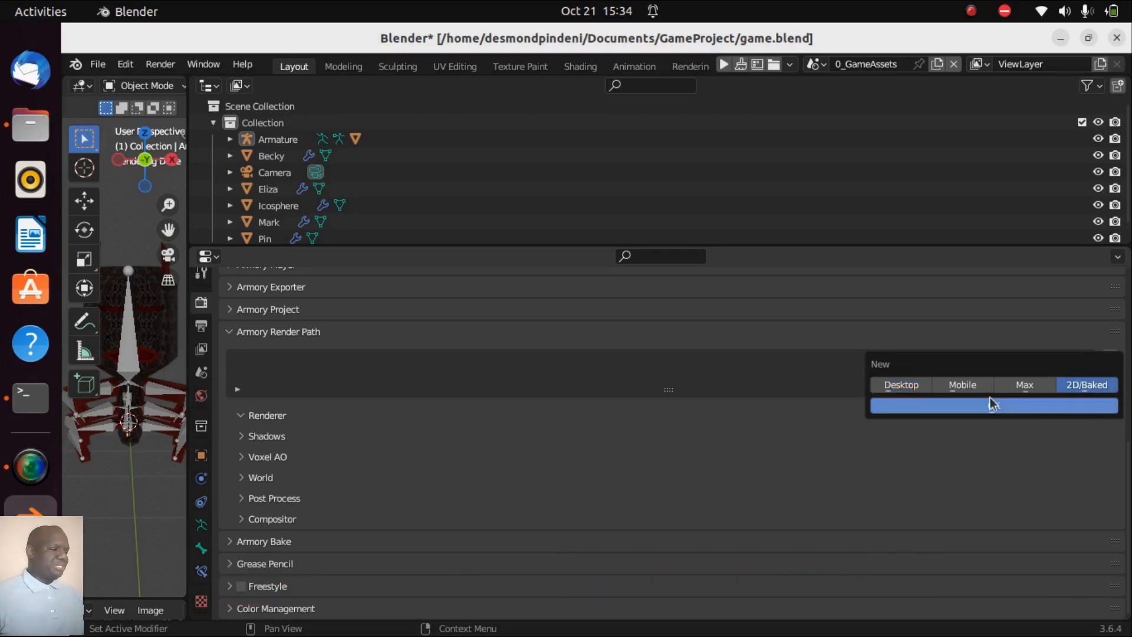
pyautogui.click(971, 406)
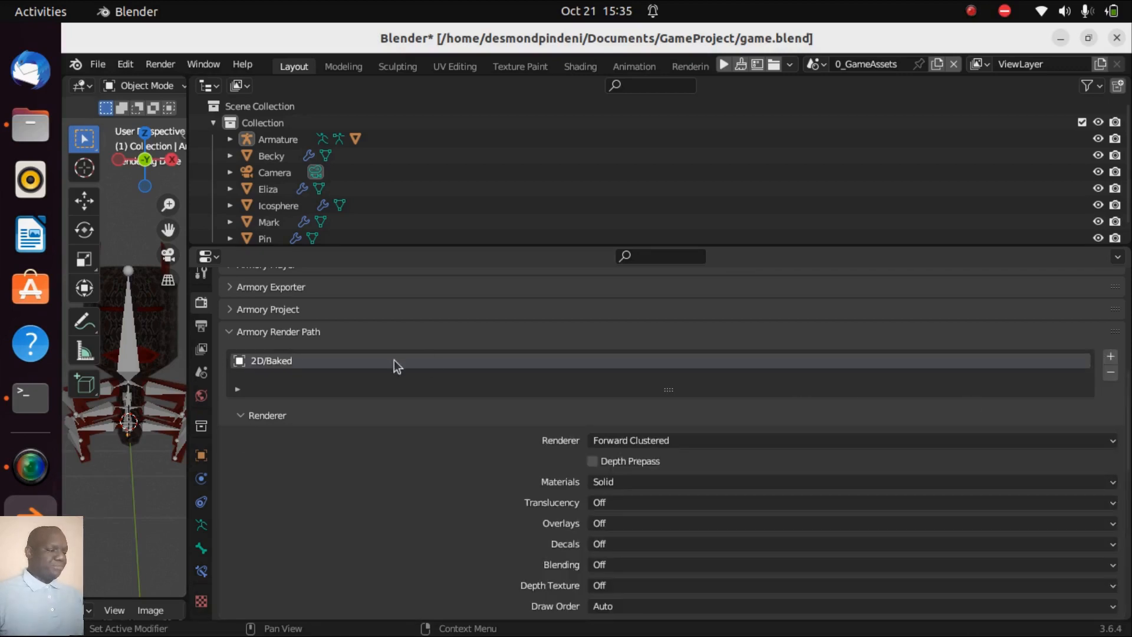
# Step: Examine the Renderer settings of the 2D/Baked render path, from materials and blending to particles and skinning, and collapse the Armory Render Path section
pyautogui.scroll(-2, 532, 387)
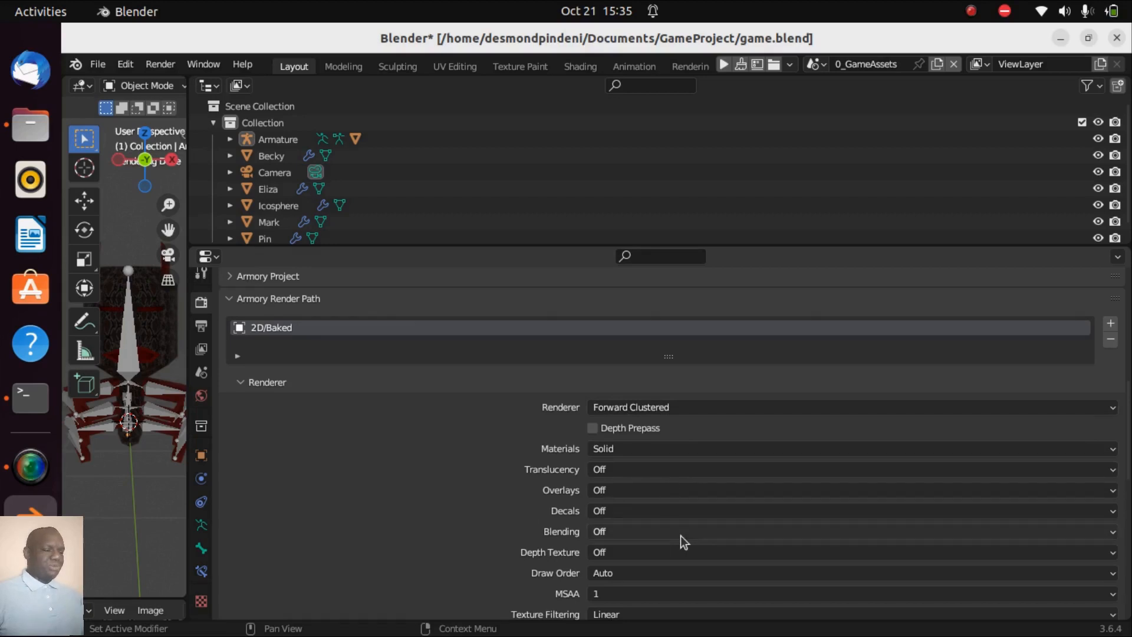
pyautogui.scroll(-4, 681, 535)
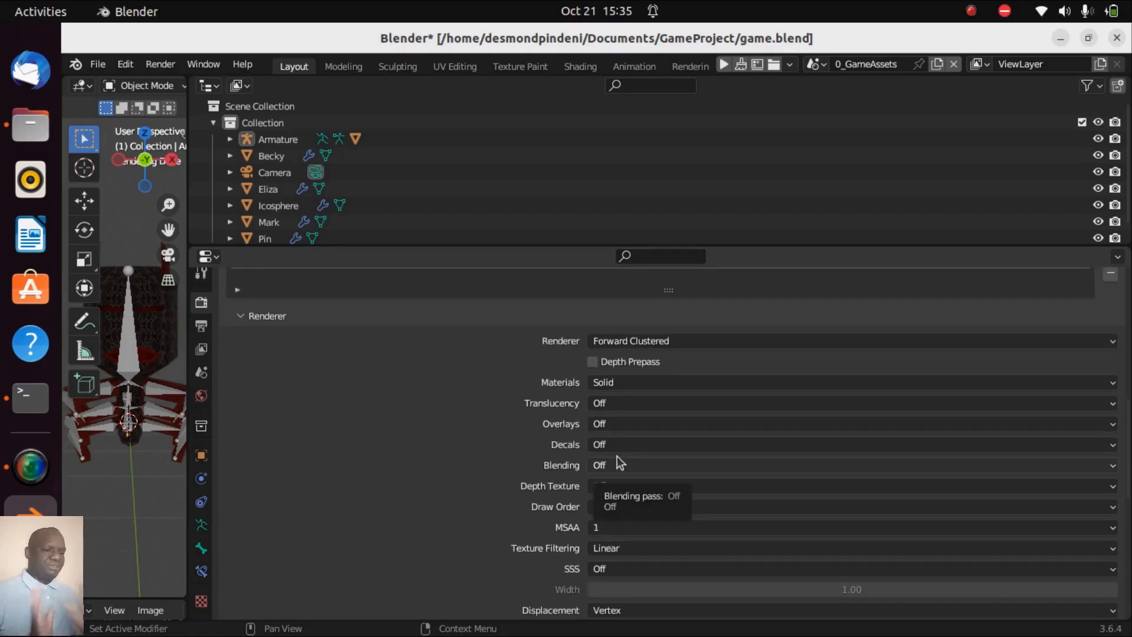
pyautogui.scroll(-4, 506, 444)
pyautogui.scroll(-6, 506, 442)
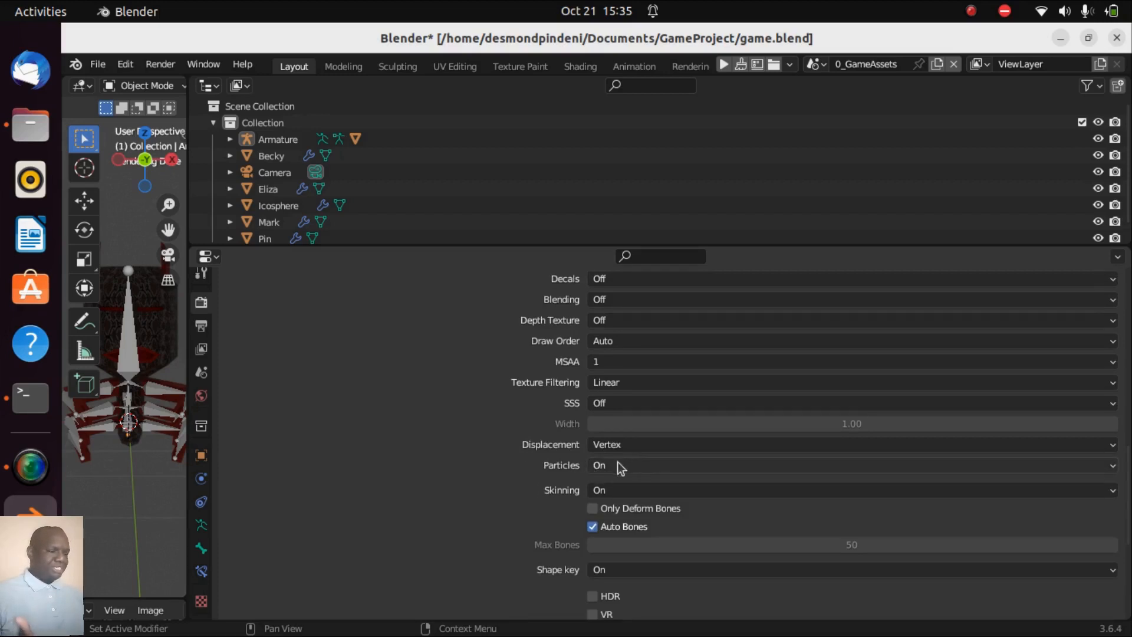
pyautogui.scroll(6, 462, 442)
pyautogui.scroll(6, 462, 447)
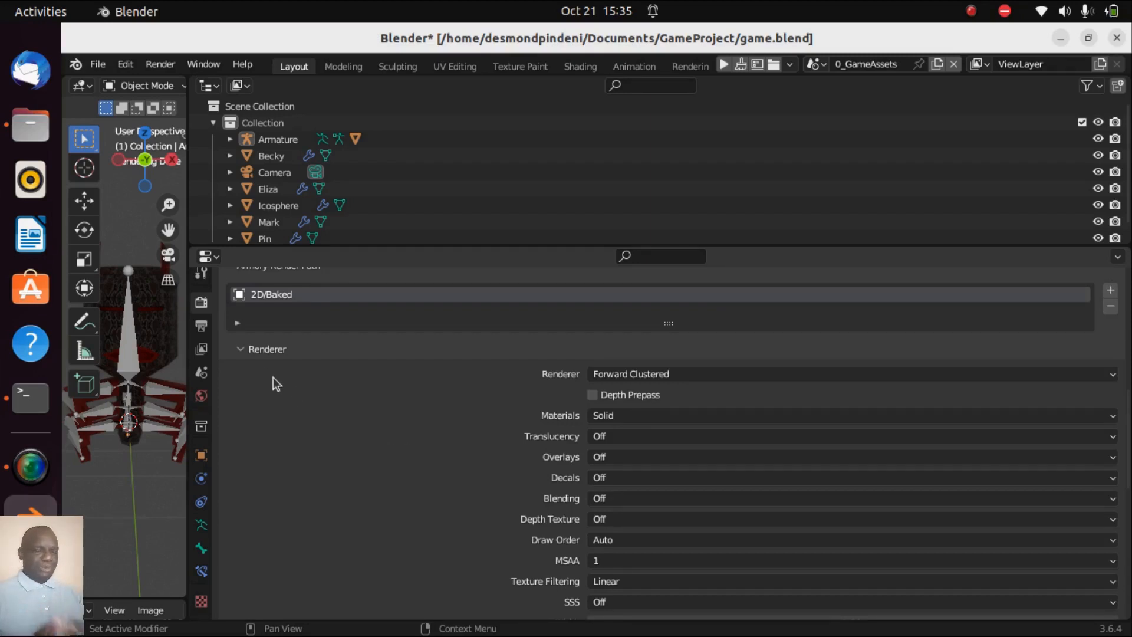
pyautogui.scroll(2, 305, 384)
pyautogui.scroll(2, 305, 383)
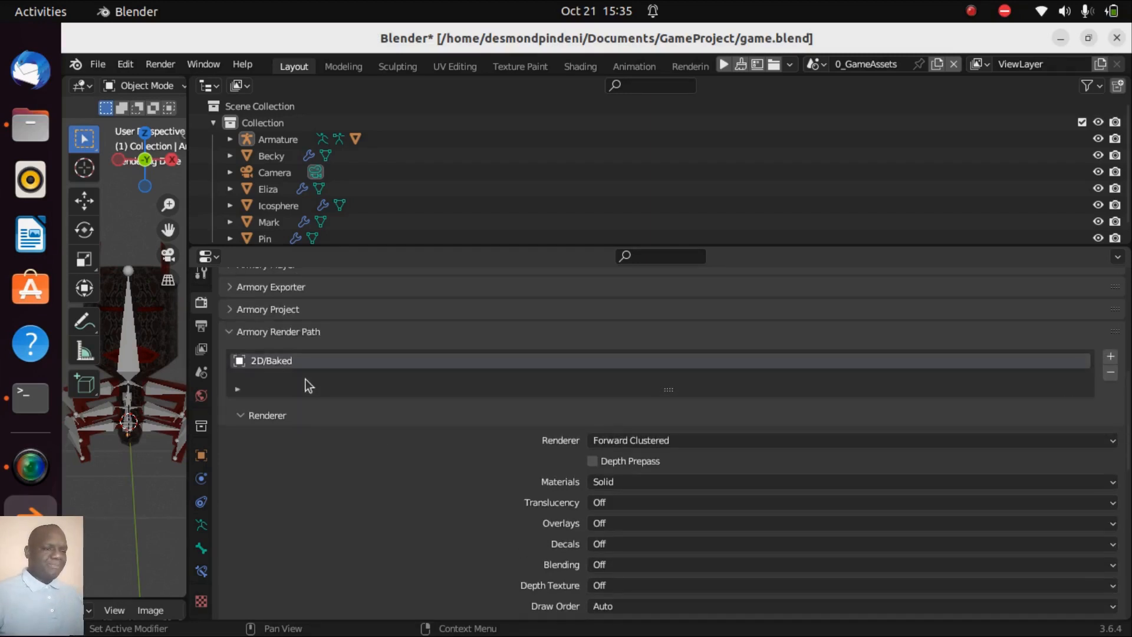
pyautogui.click(236, 332)
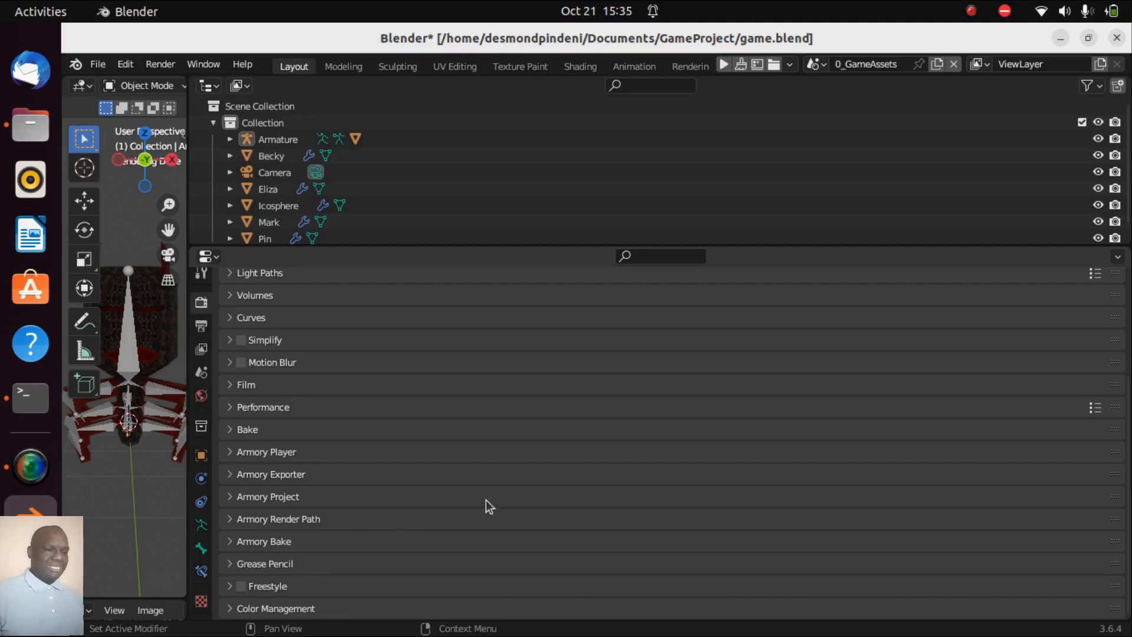
# Step: Show the scene's output properties and widen the 3D viewport, leaving only a narrow strip for the outliner and properties
pyautogui.scroll(5, 486, 500)
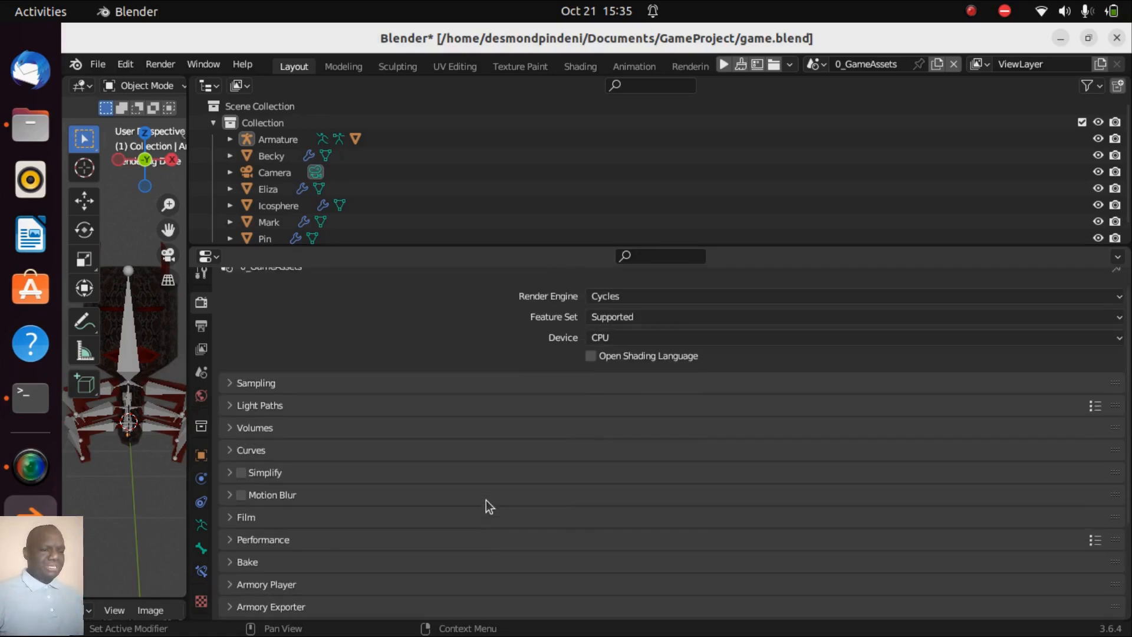
pyautogui.scroll(1, 486, 507)
pyautogui.moveTo(187, 424); pyautogui.dragTo(191, 424)
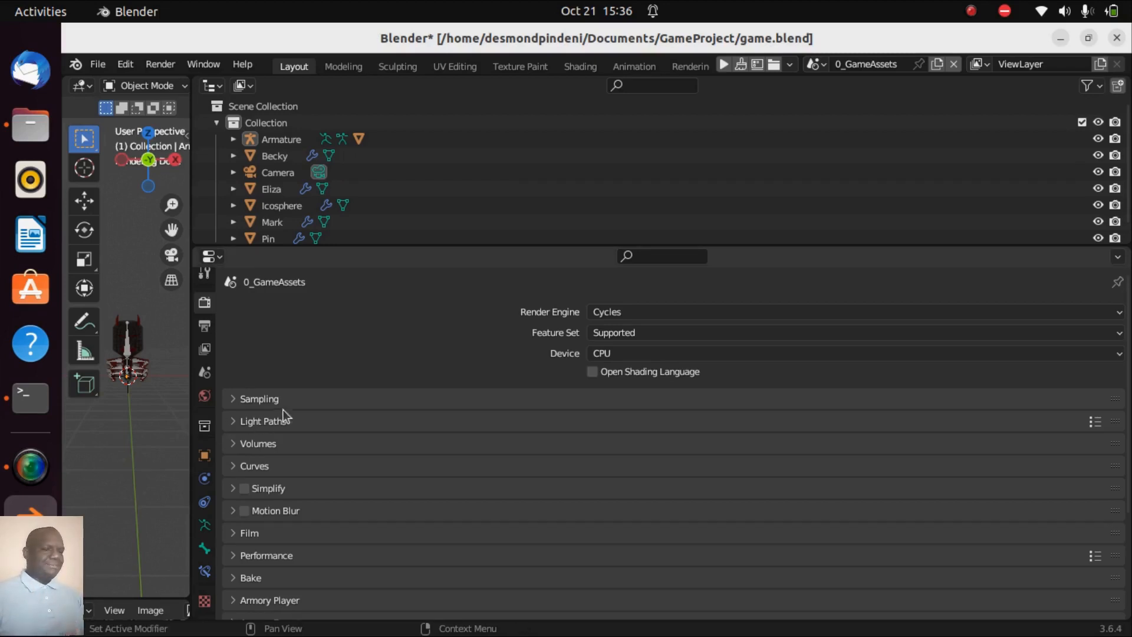
pyautogui.click(204, 330)
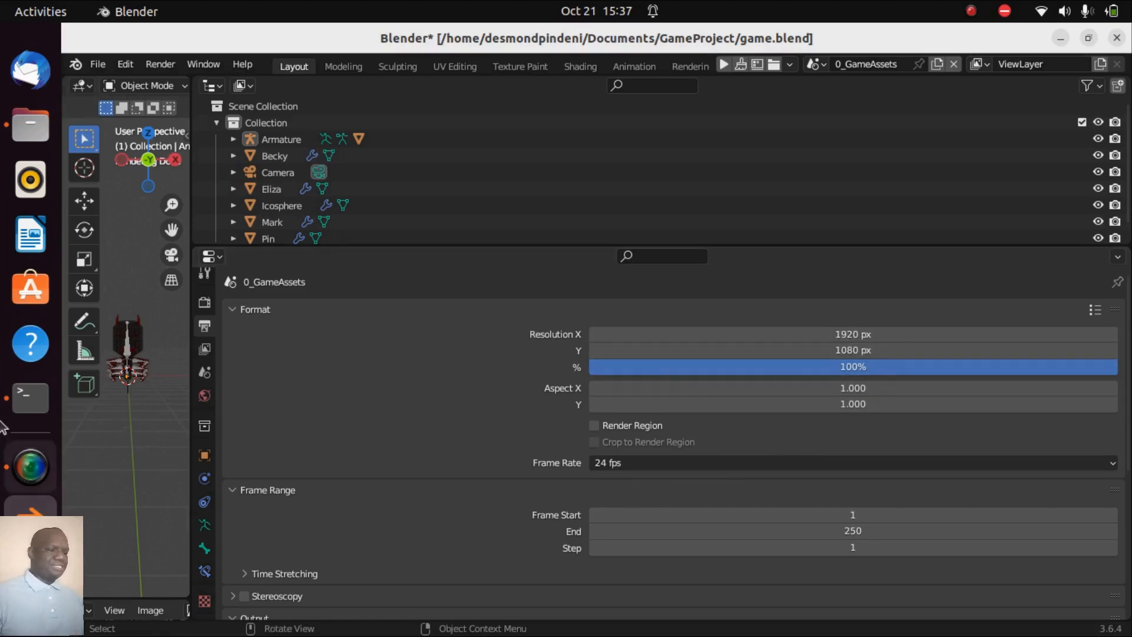
pyautogui.moveTo(191, 407); pyautogui.dragTo(969, 428)
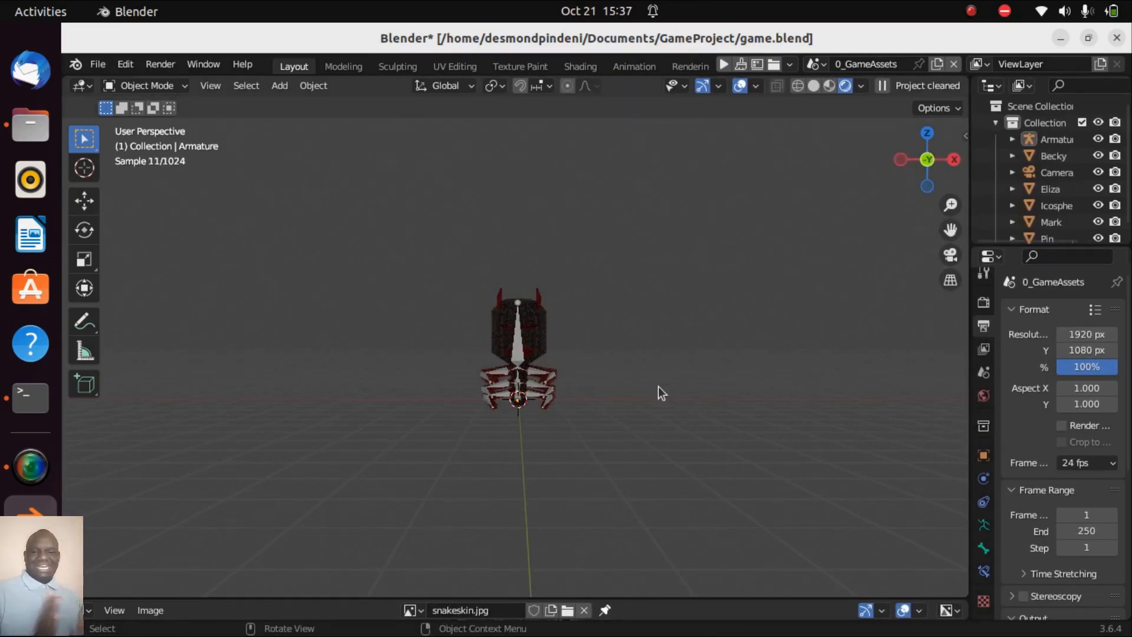